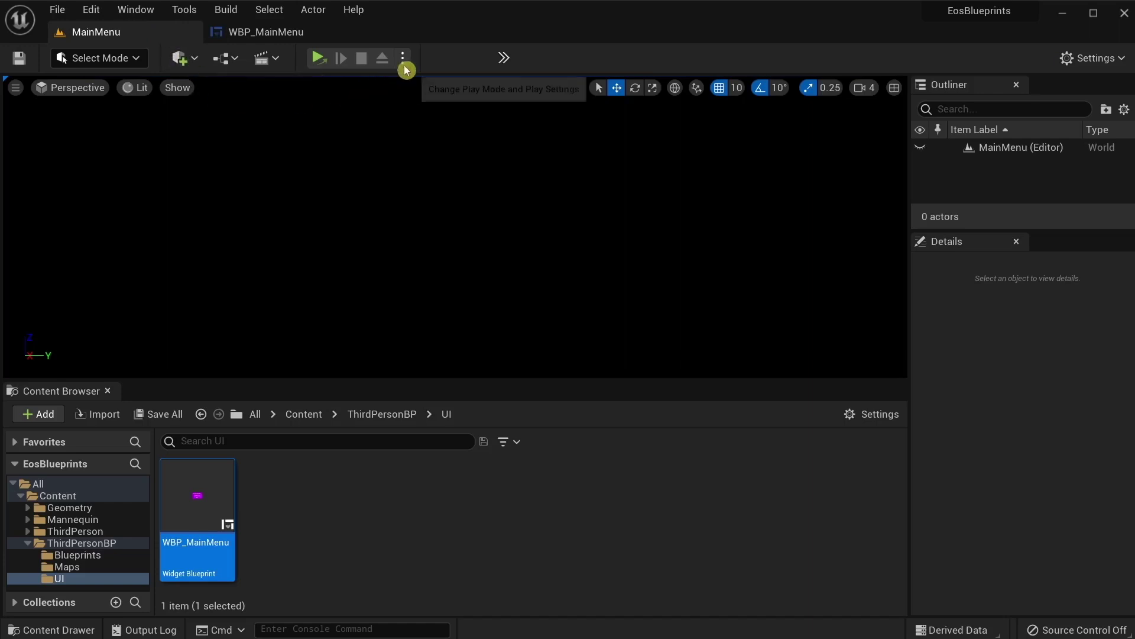
Step: Inspect the Play Mode options dropdown next to the Play button
{"action": "left_click", "coordinate": [403, 58]}
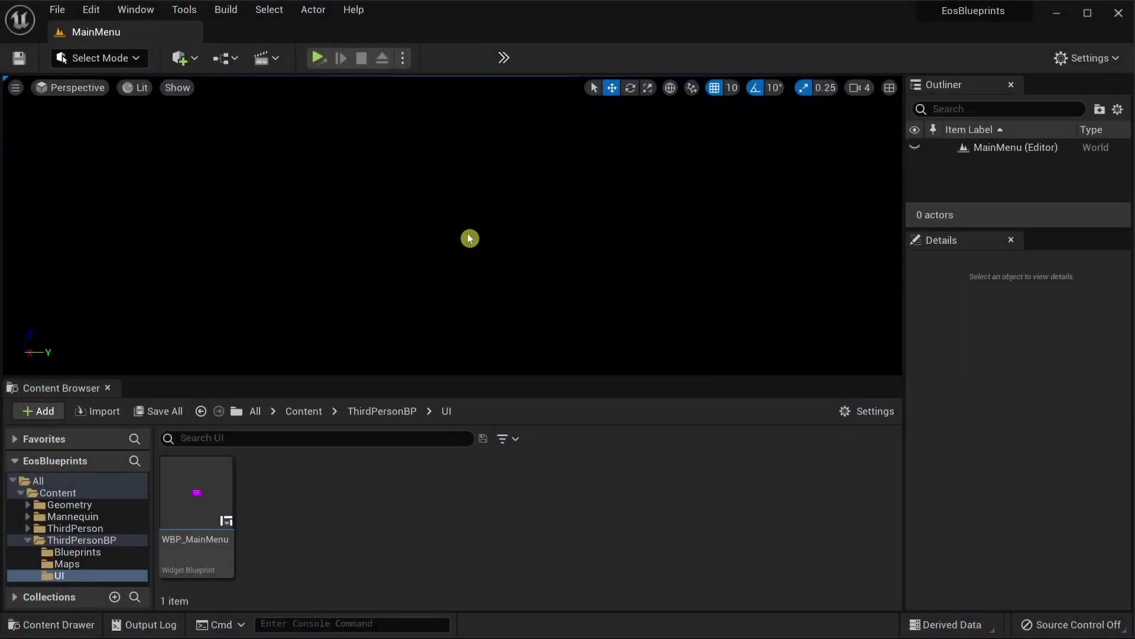
Step: Open Project Settings and scroll the left list down to the Plugins section
{"action": "left_click", "coordinate": [91, 9]}
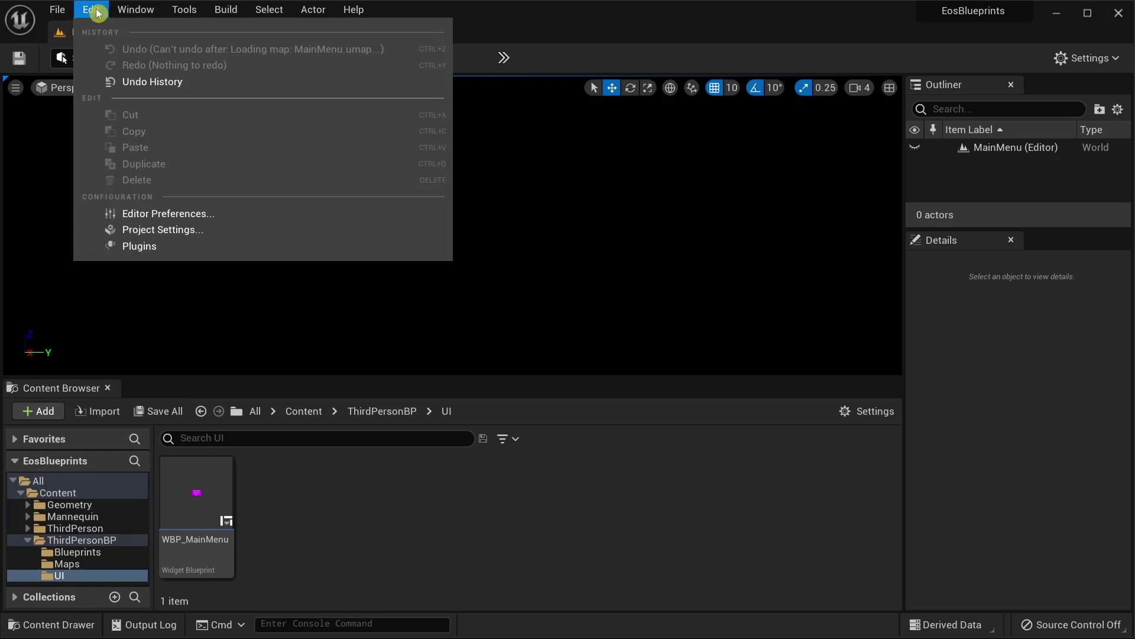
{"action": "left_click", "coordinate": [242, 228]}
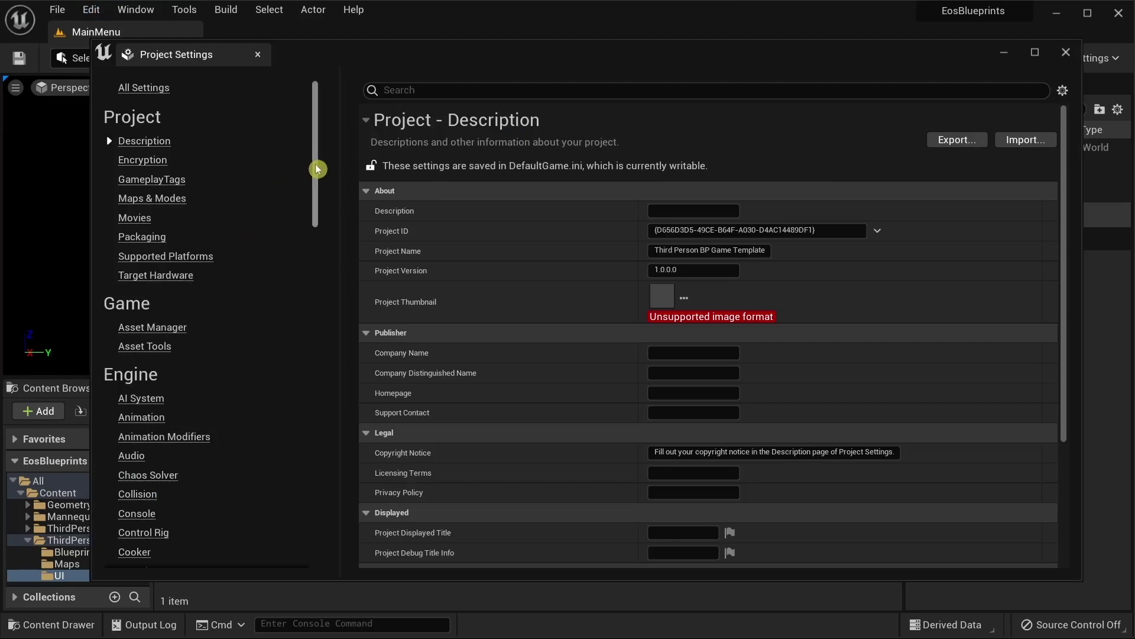
{"action": "left_click_drag", "start_coordinate": [316, 169], "coordinate": [315, 537]}
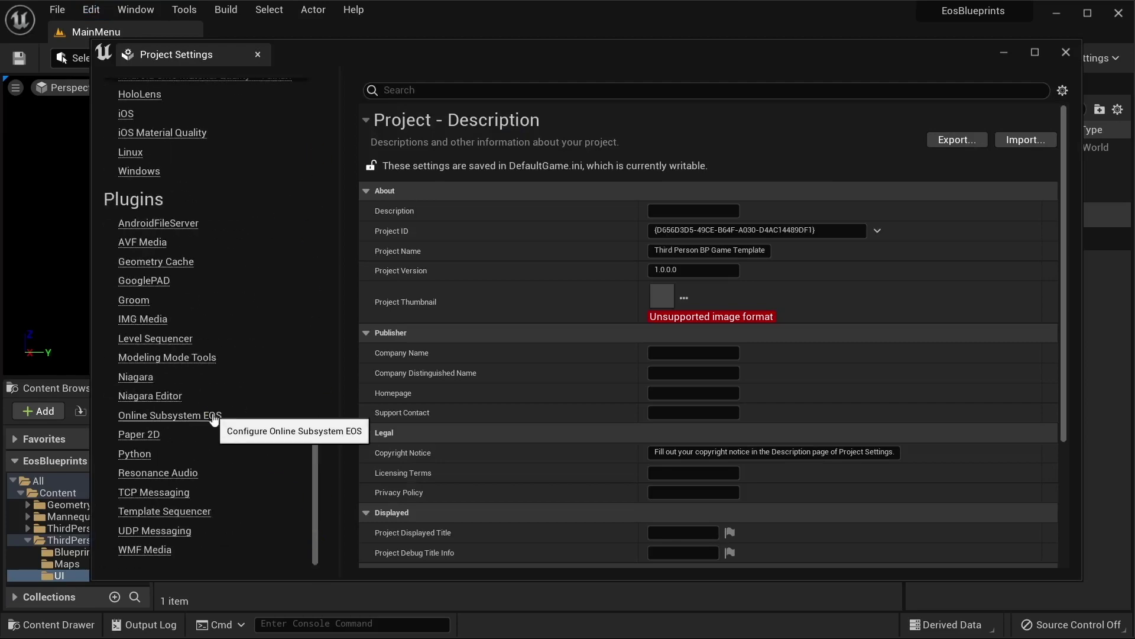
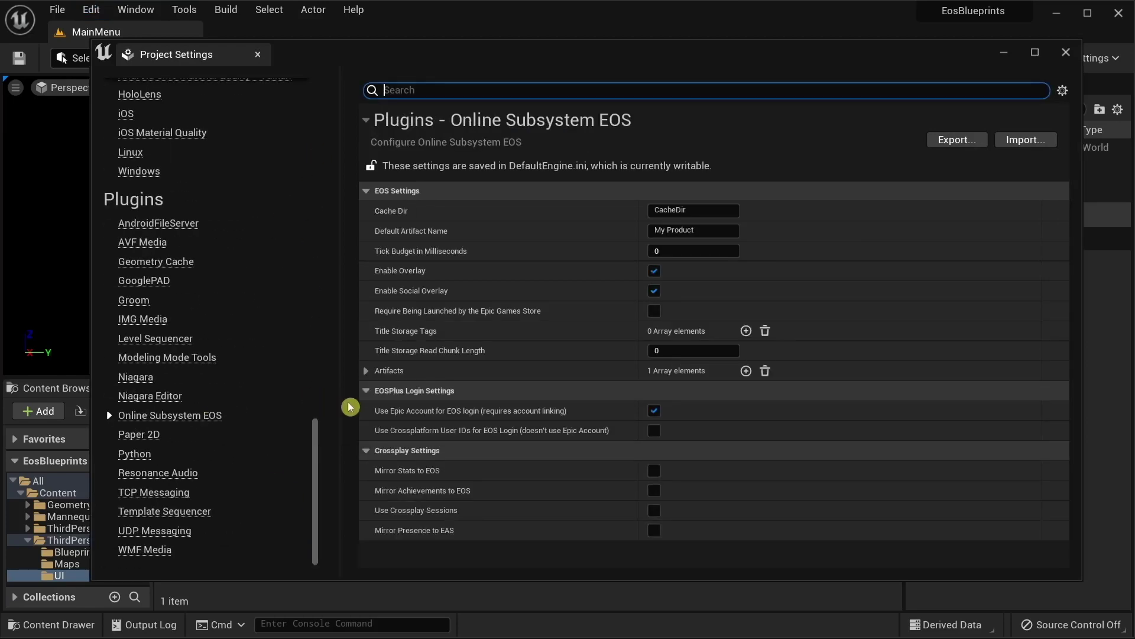
Step: Expand the EOS plugin's Artifacts array and its Index [0] entry
{"action": "left_click", "coordinate": [367, 370]}
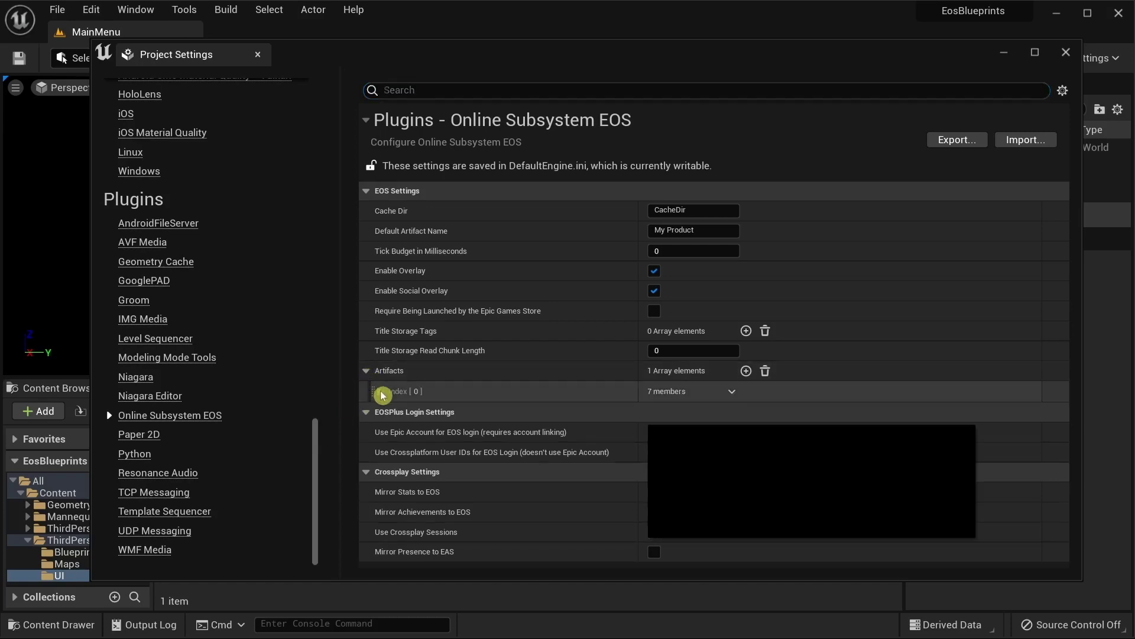
{"action": "left_click", "coordinate": [378, 391]}
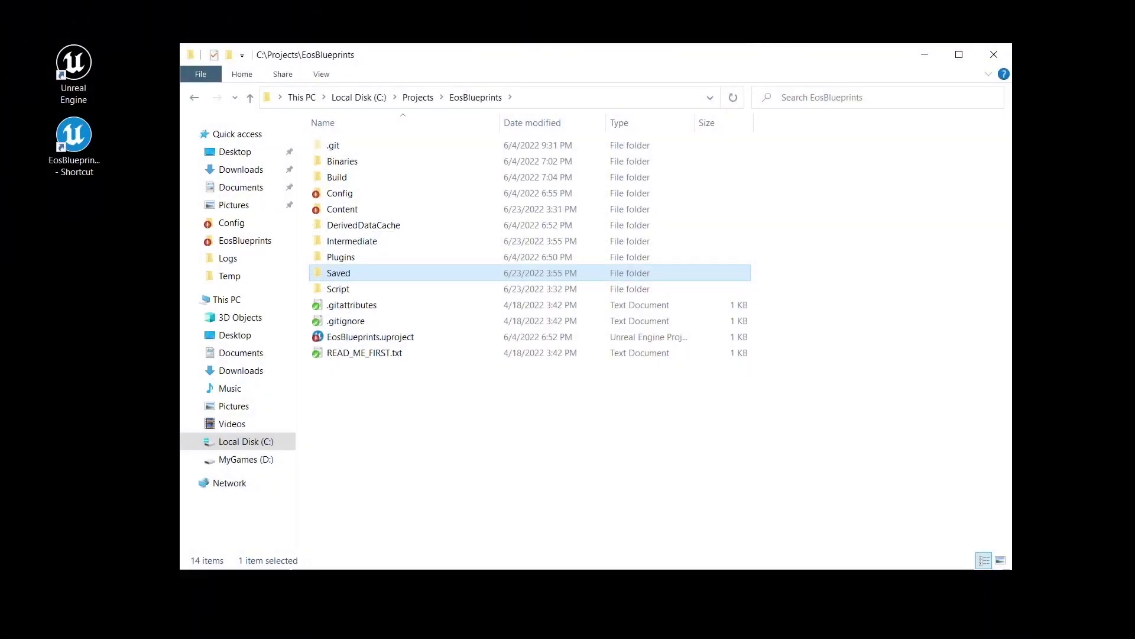
Step: Browse into Saved > Logs and open EosBlueprints_2.log in Notepad
{"action": "double_click", "coordinate": [431, 273]}
{"action": "left_click", "coordinate": [423, 226]}
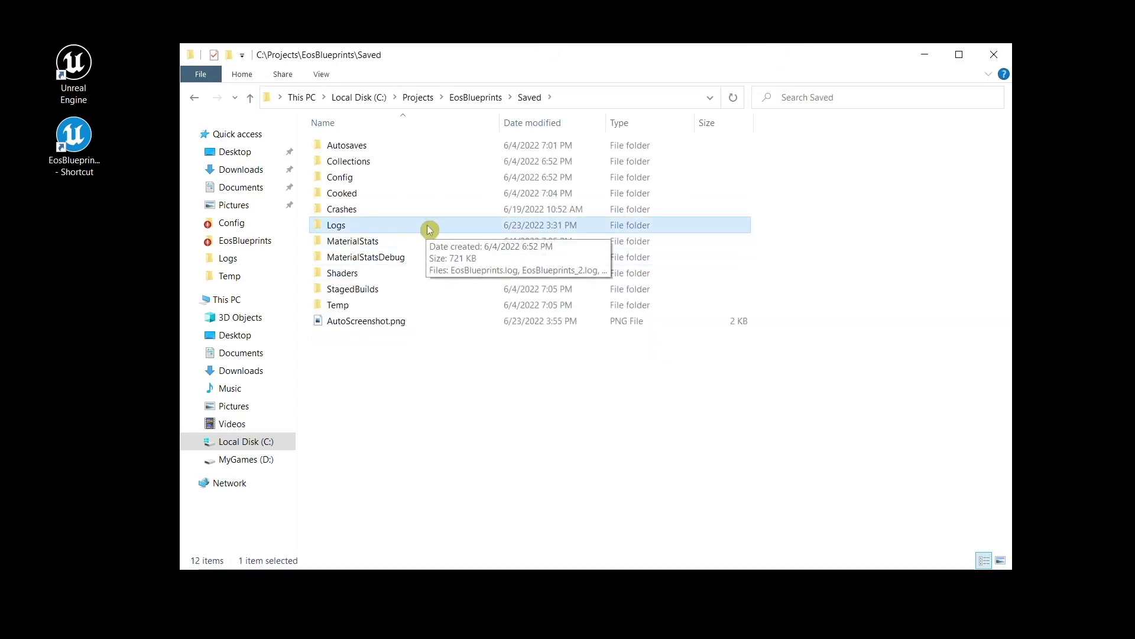
{"action": "double_click", "coordinate": [427, 224]}
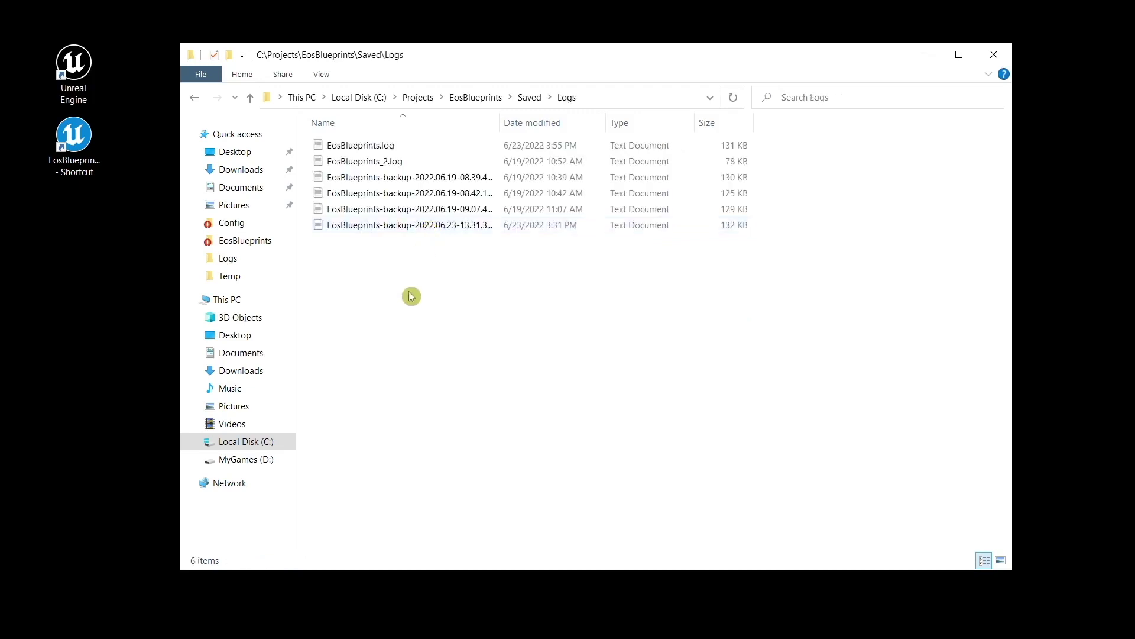
{"action": "left_click_drag", "start_coordinate": [462, 169], "coordinate": [326, 119]}
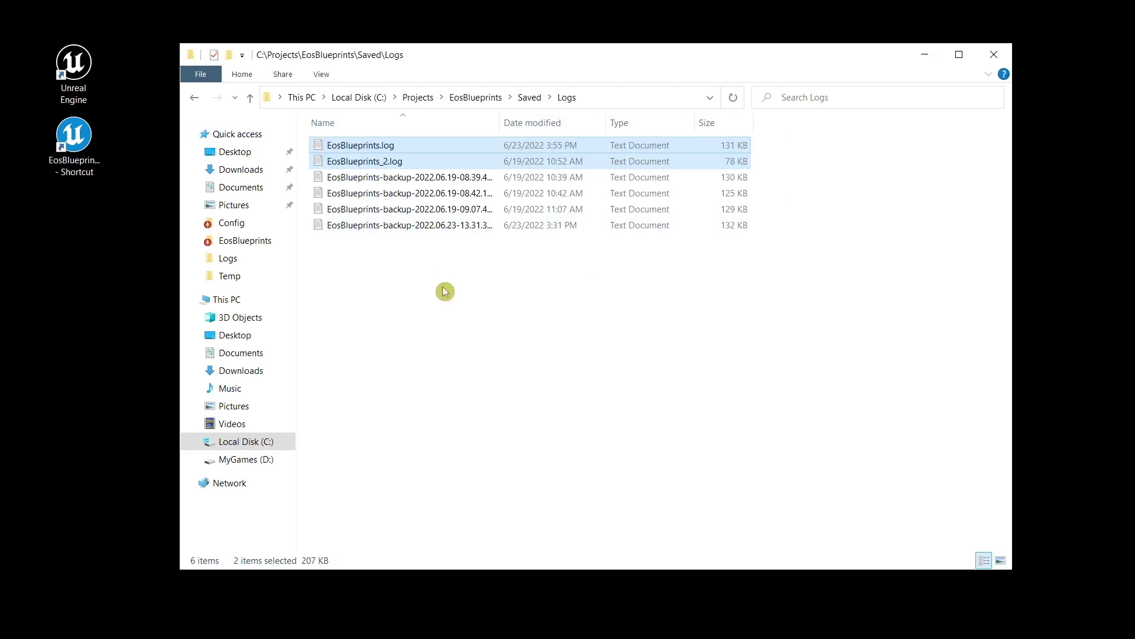
{"action": "left_click", "coordinate": [444, 290]}
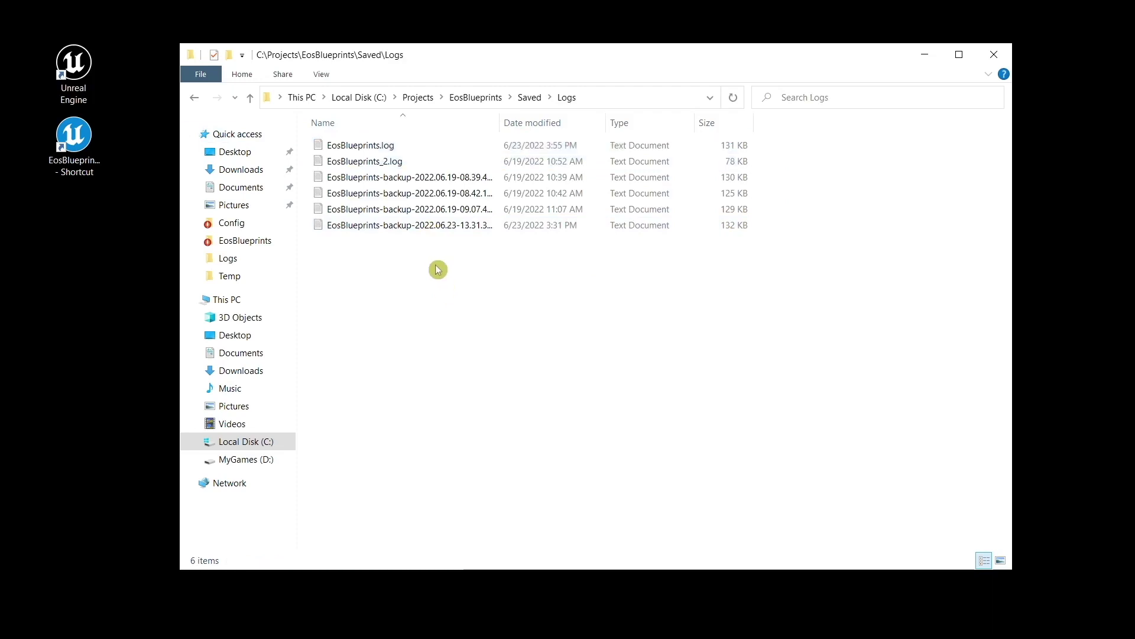
{"action": "double_click", "coordinate": [363, 161]}
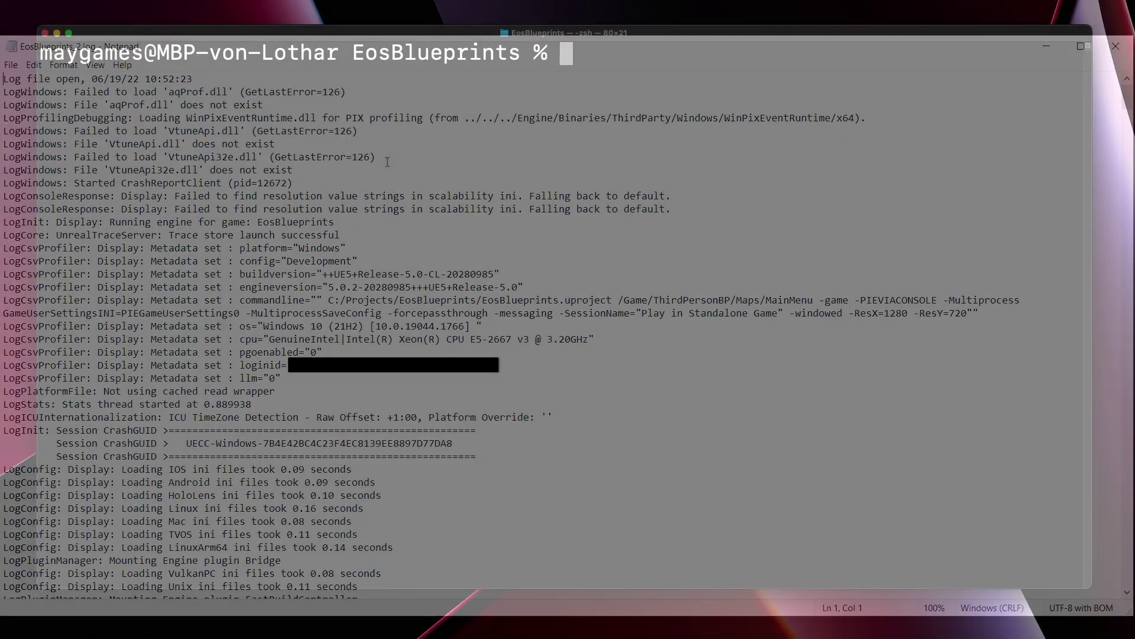
{"action": "type", "text": "pwd"}
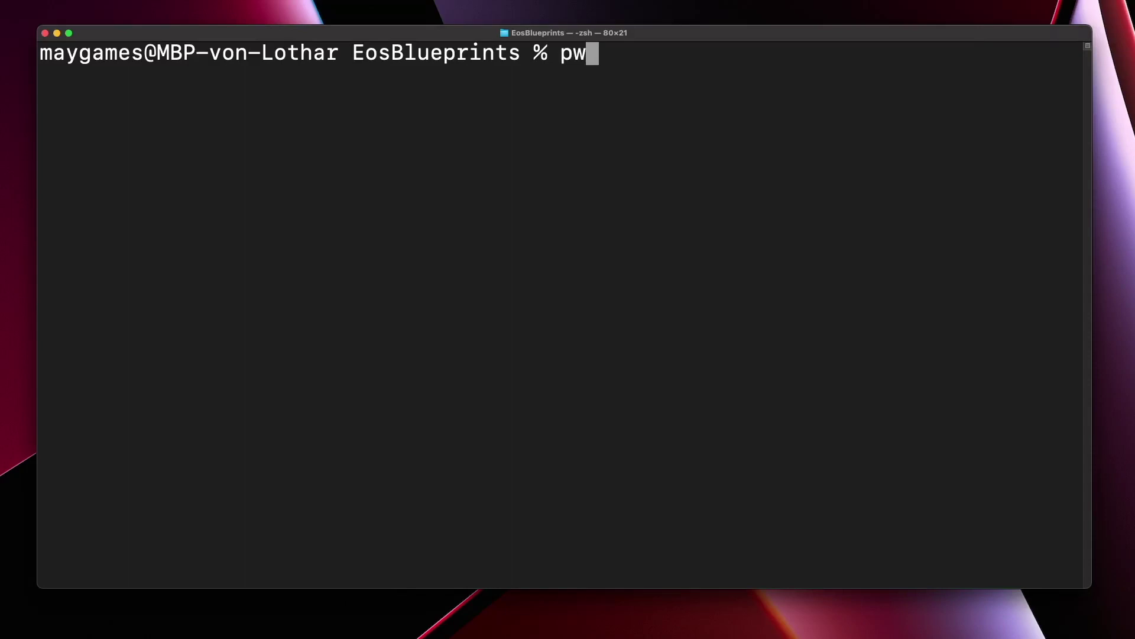
Step: Run pwd, ls, and less EosBlueprints.log in the log folder
{"action": "key", "text": "Return"}
{"action": "type", "text": "ls"}
{"action": "key", "text": "Return"}
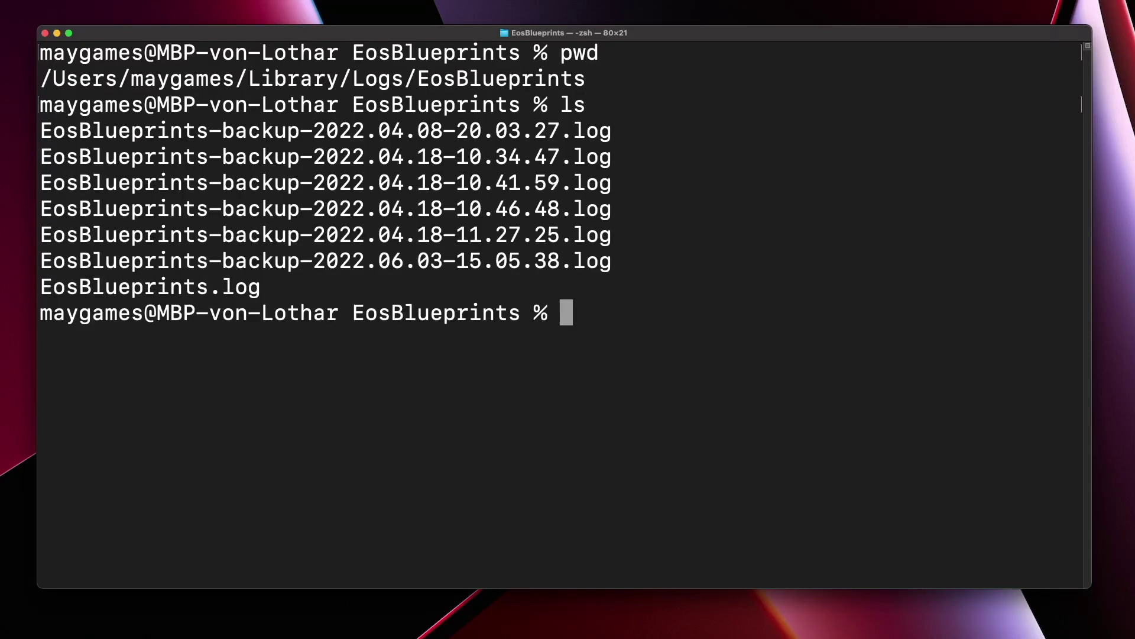
{"action": "type", "text": "less EosB"}
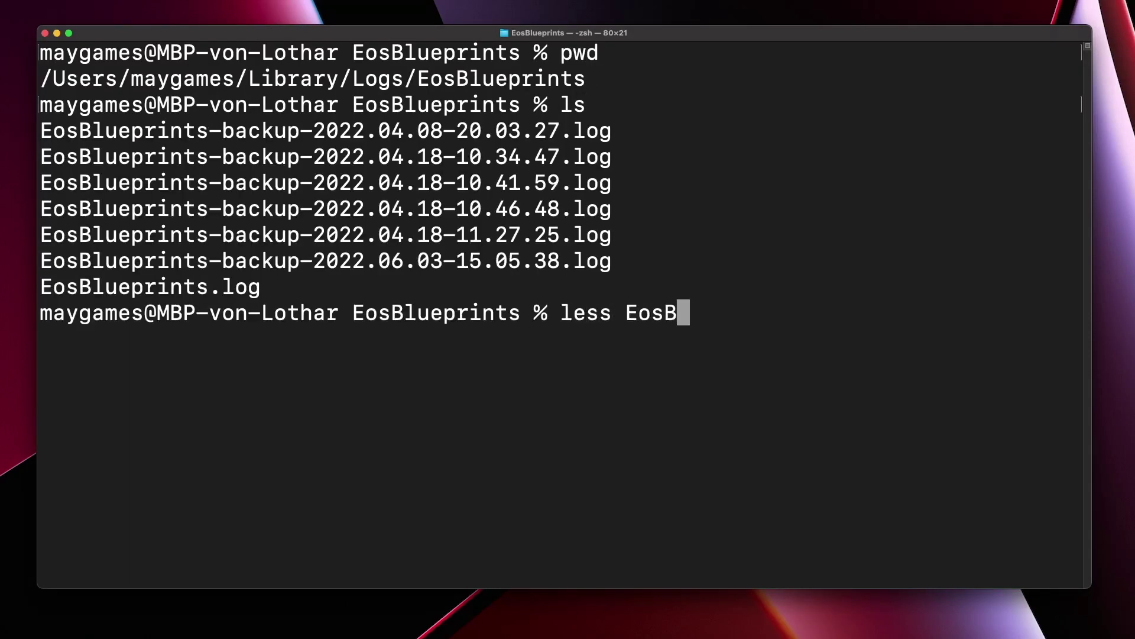
{"action": "type", "text": "lueprints."}
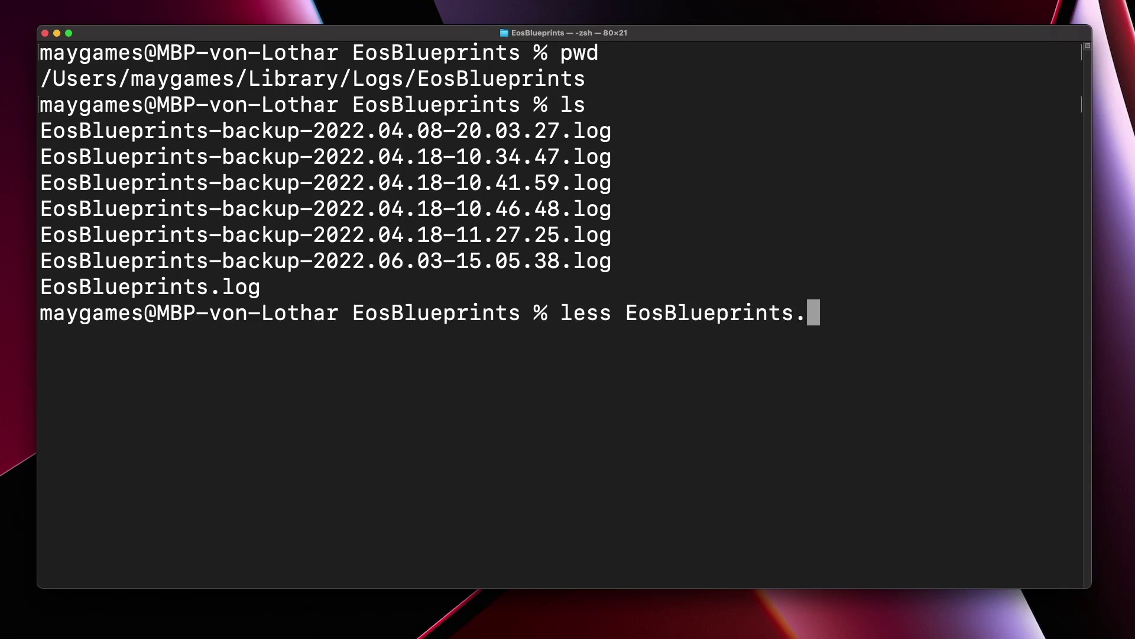
{"action": "type", "text": "log"}
{"action": "key", "text": "Return"}
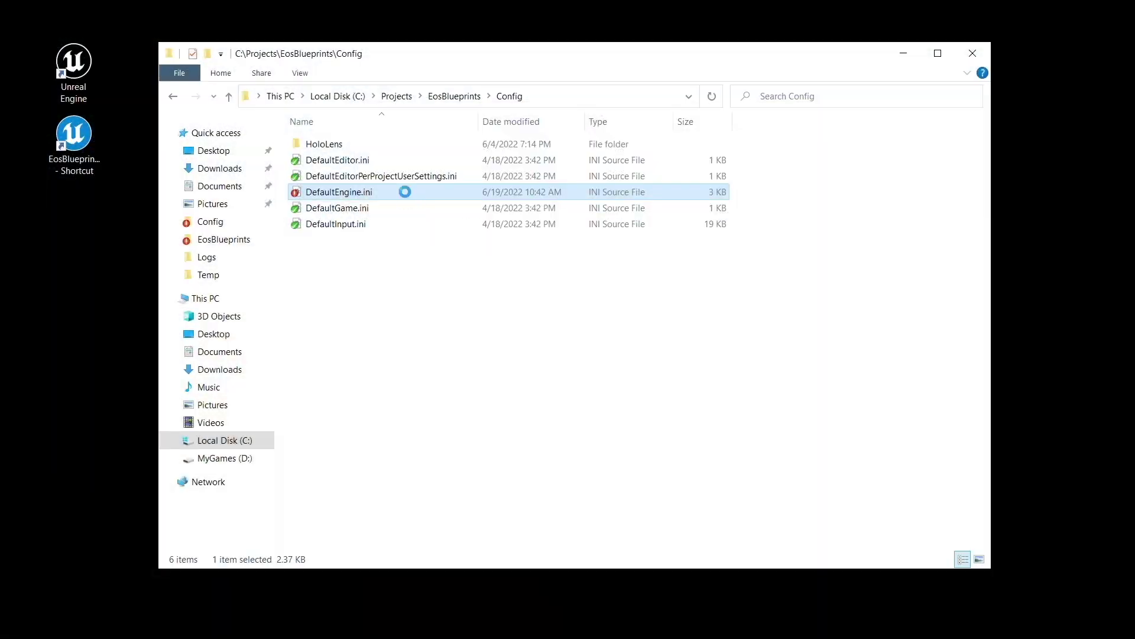
Step: Edit DefaultEngine.ini in Notepad++, changing OnlineSubsystemEOS bEnabled from true to false, and save
{"action": "right_click", "coordinate": [405, 191]}
{"action": "left_click", "coordinate": [453, 265]}
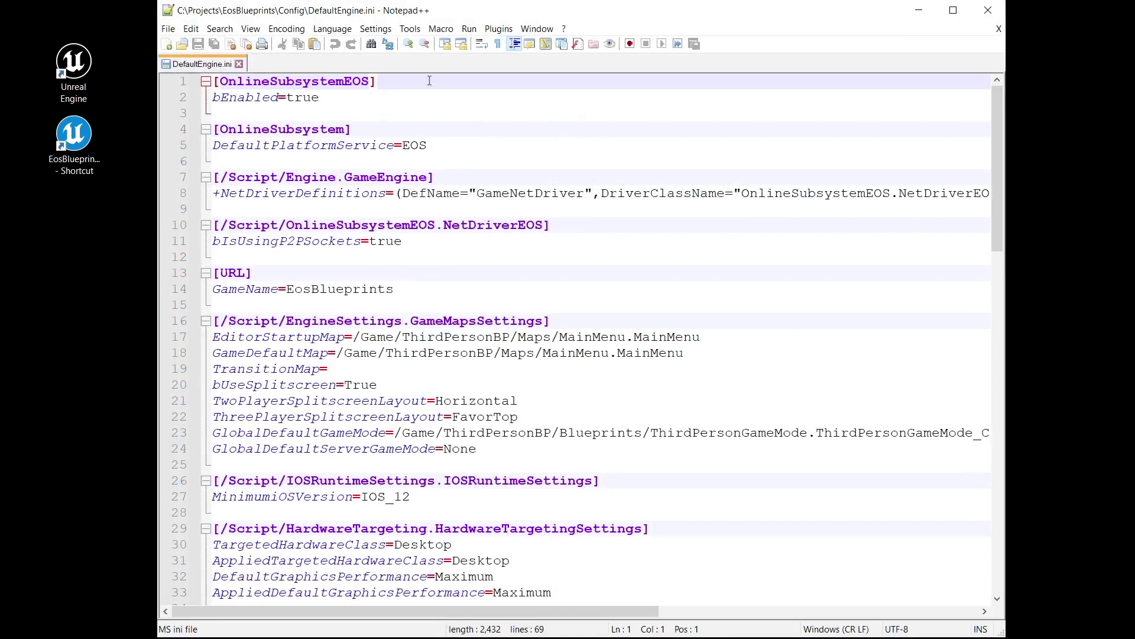
{"action": "triple_click", "coordinate": [429, 81]}
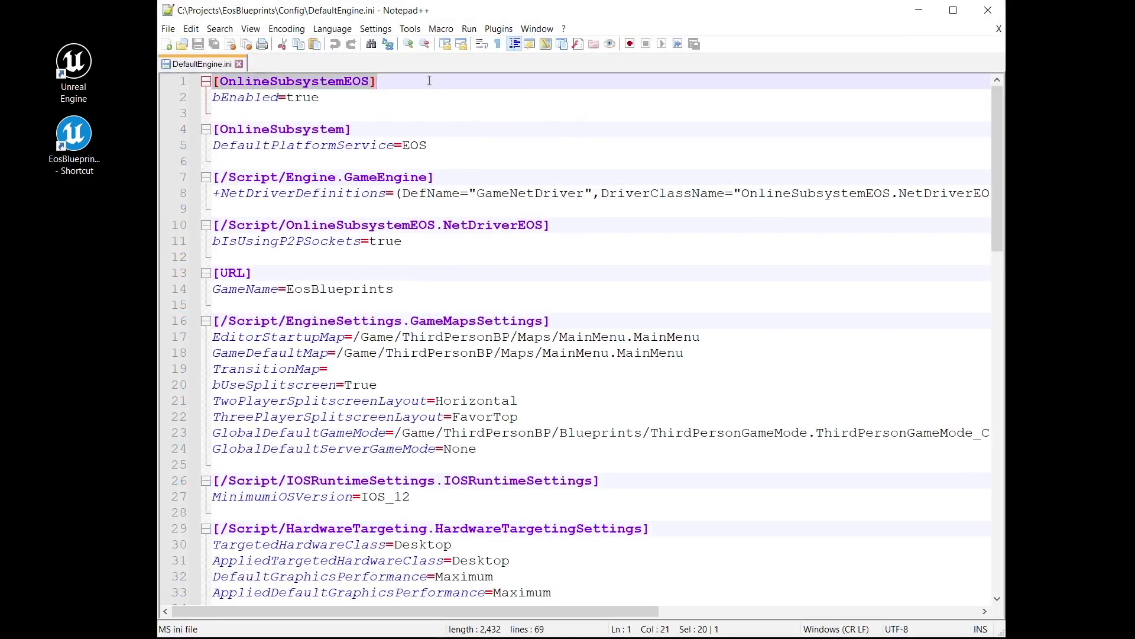
{"action": "double_click", "coordinate": [302, 97]}
{"action": "type", "text": "false"}
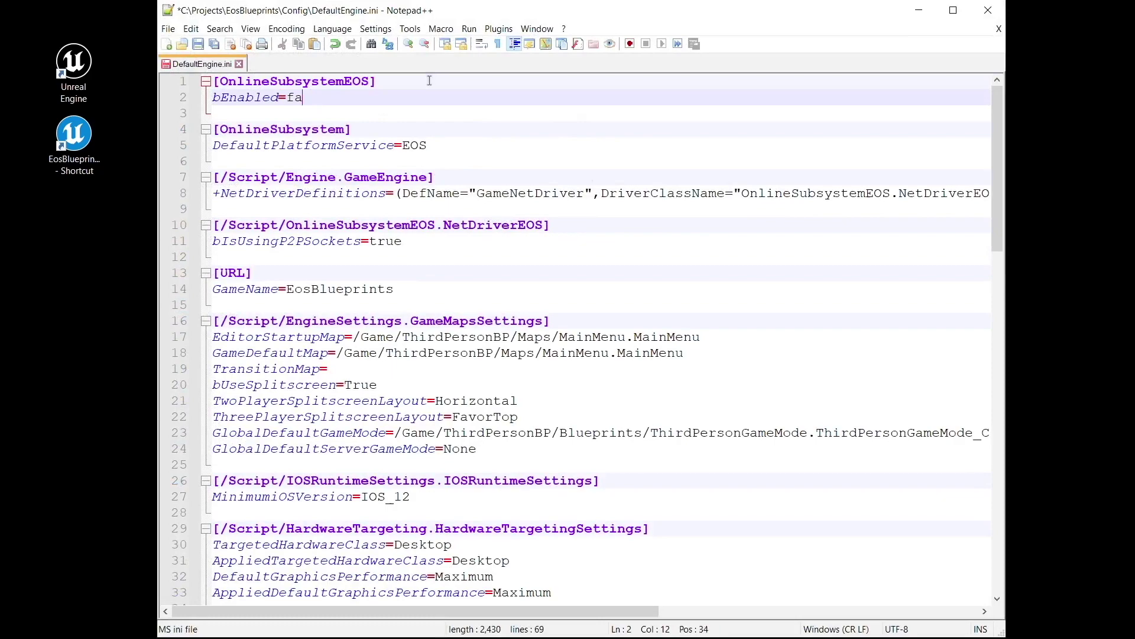
{"action": "key", "text": "ctrl+s"}
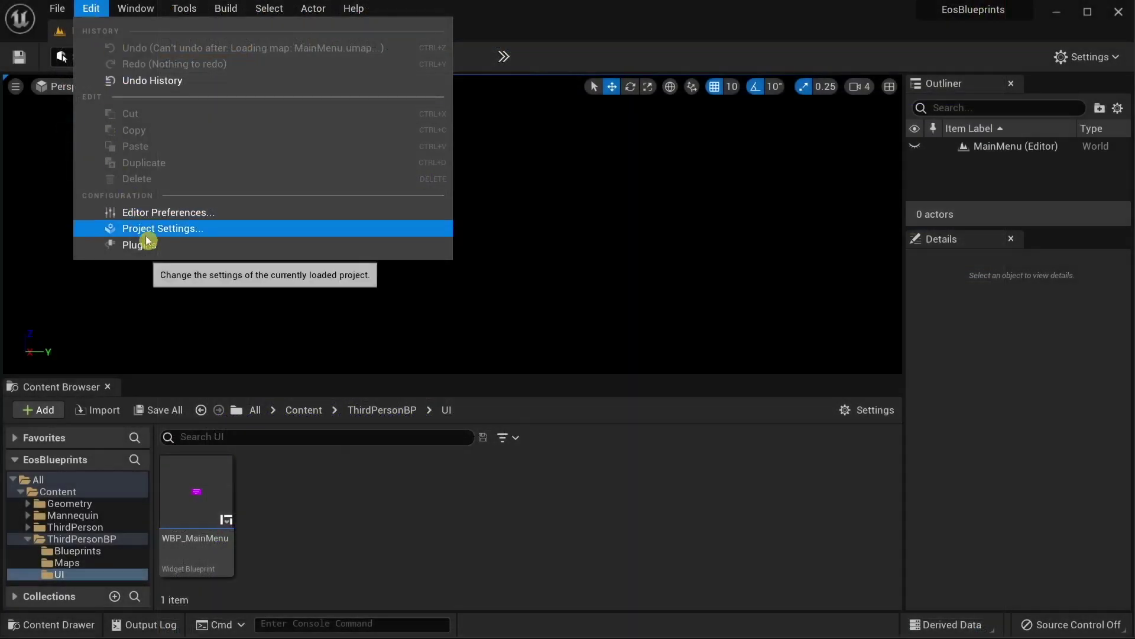
Step: Open Project Settings and go to the Plugins > Online Subsystem EOS page
{"action": "left_click", "coordinate": [158, 228]}
{"action": "left_click_drag", "start_coordinate": [317, 199], "coordinate": [318, 572]}
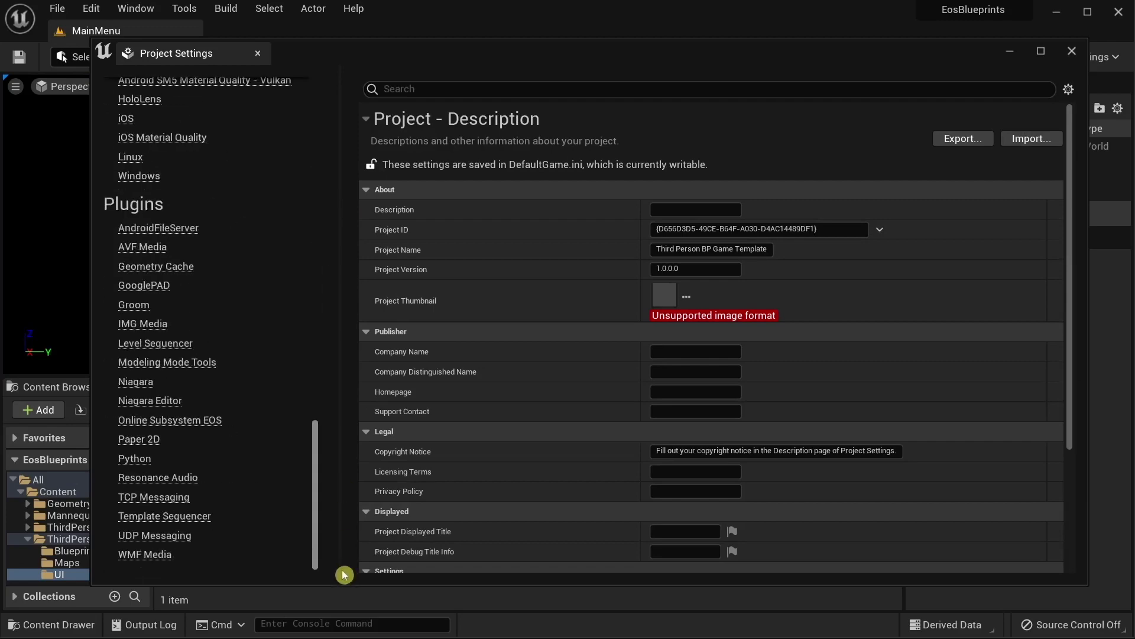
{"action": "left_click", "coordinate": [170, 419]}
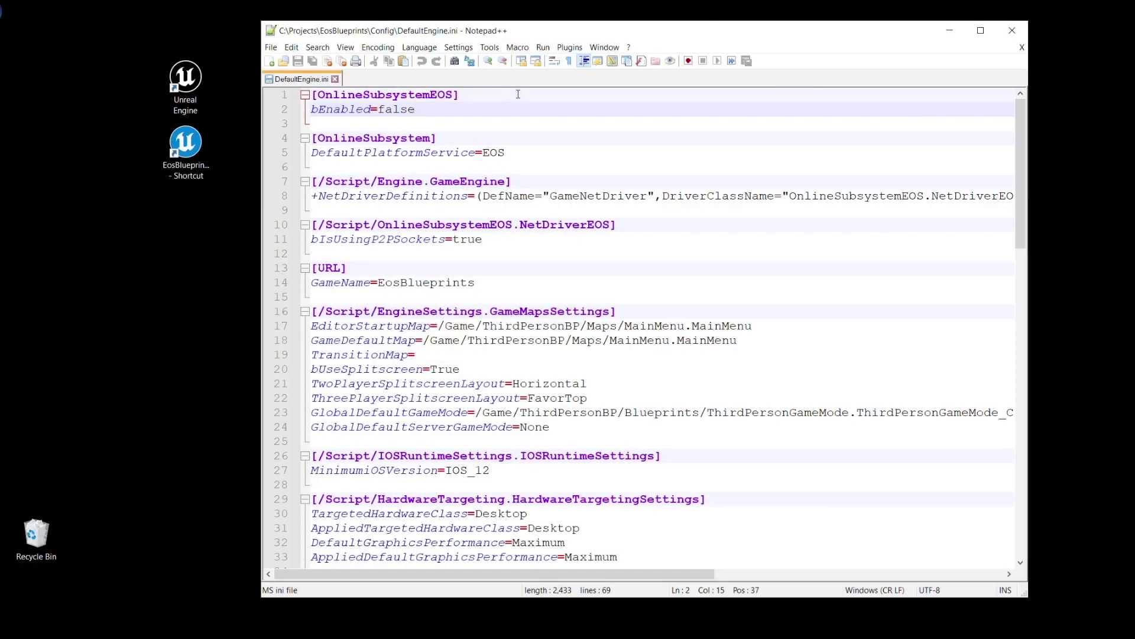
{"action": "type", "text": "rue"}
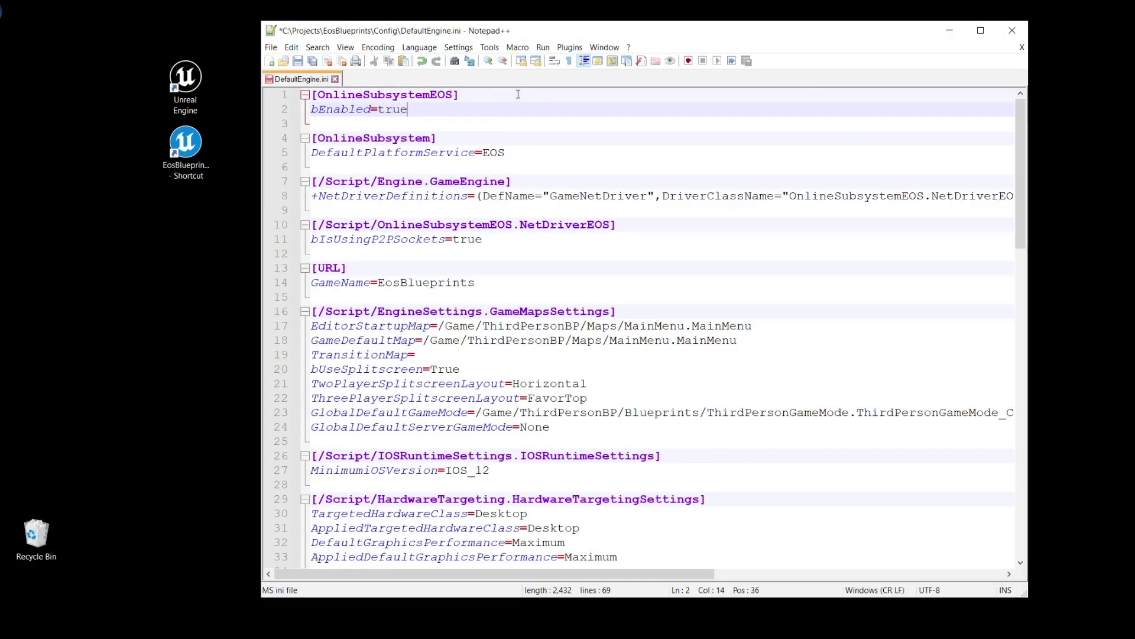
Step: Save DefaultEngine.ini with bEnabled restored to true
{"action": "key", "text": "ctrl+s"}
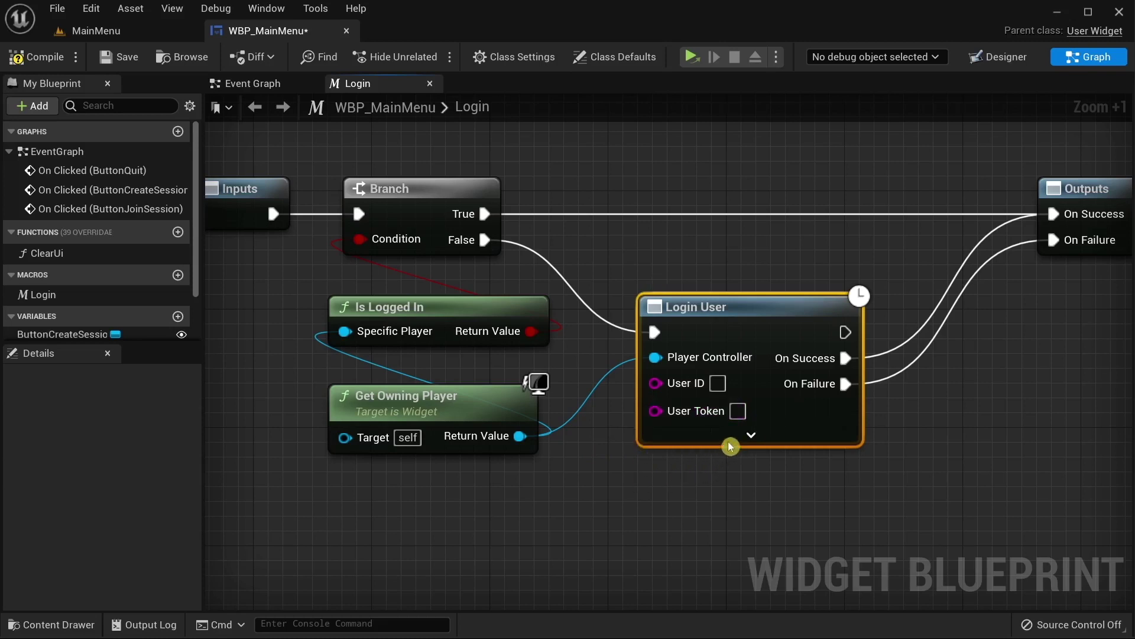
Step: Expose the Login User node's Auth Type pin and enter accountportal
{"action": "left_click", "coordinate": [729, 441]}
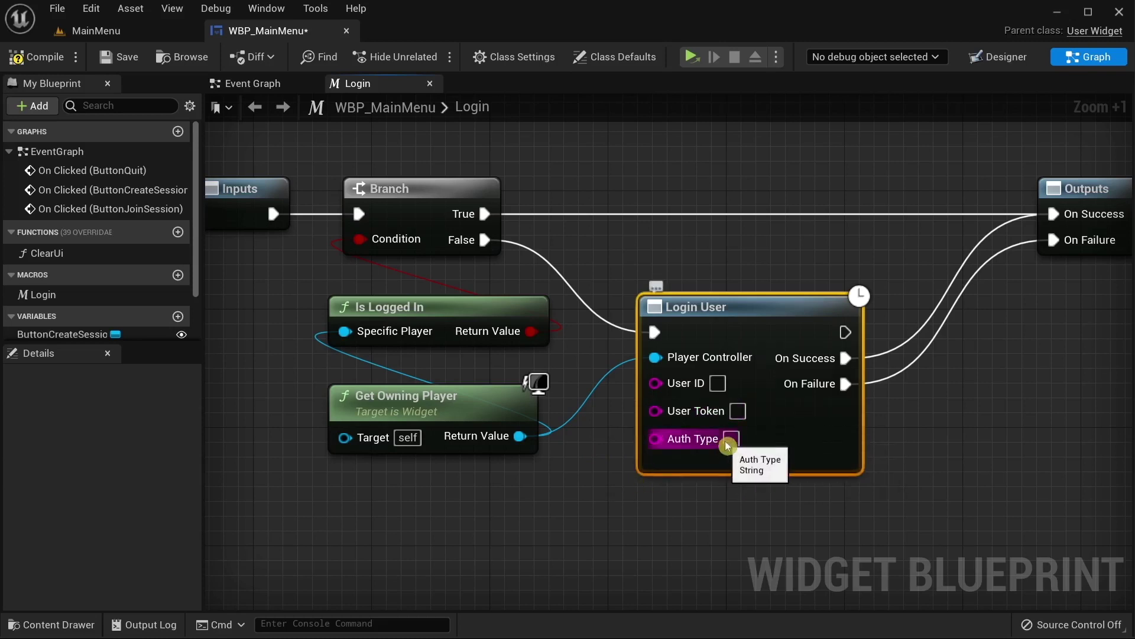
{"action": "left_click", "coordinate": [730, 439]}
{"action": "type", "text": "a"}
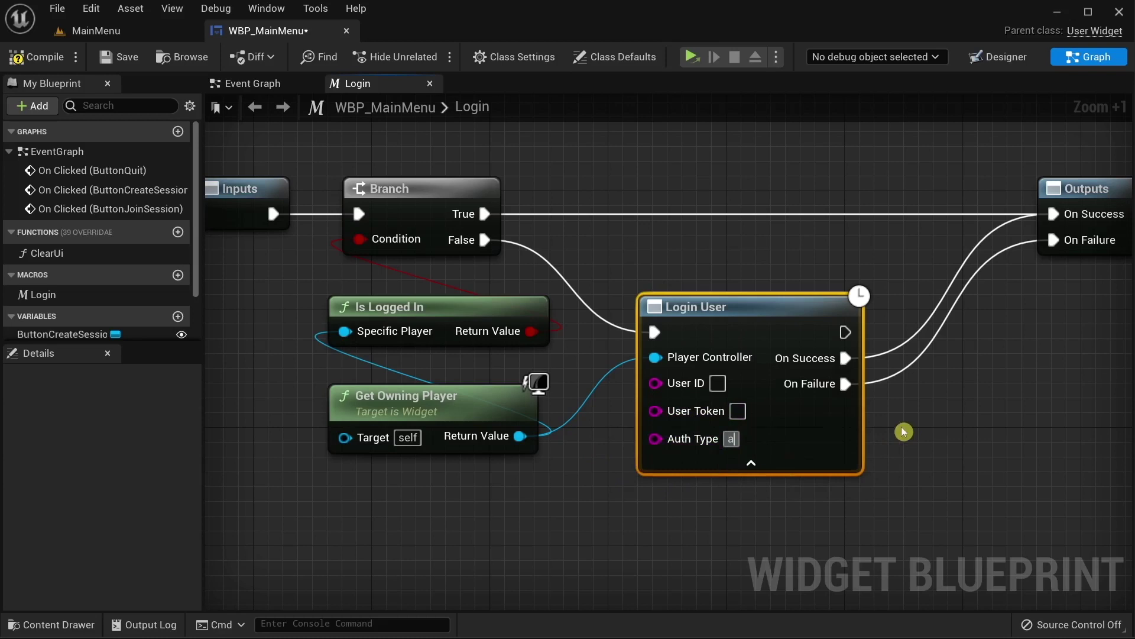
{"action": "type", "text": "ccountportal"}
{"action": "key", "text": "Return"}
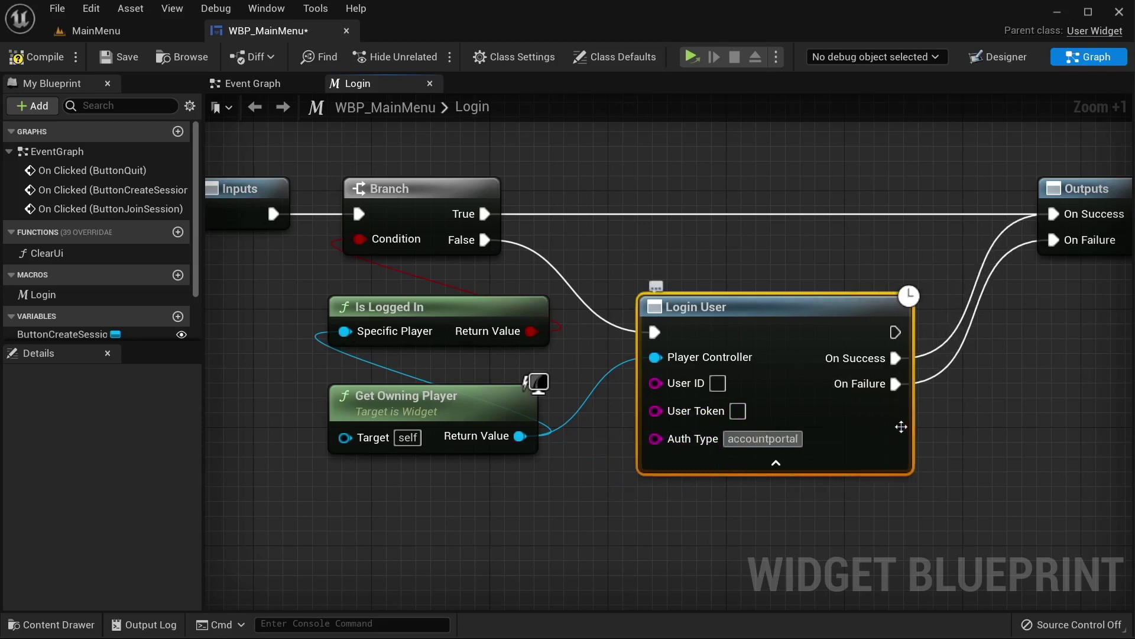
{"action": "key", "text": "Return"}
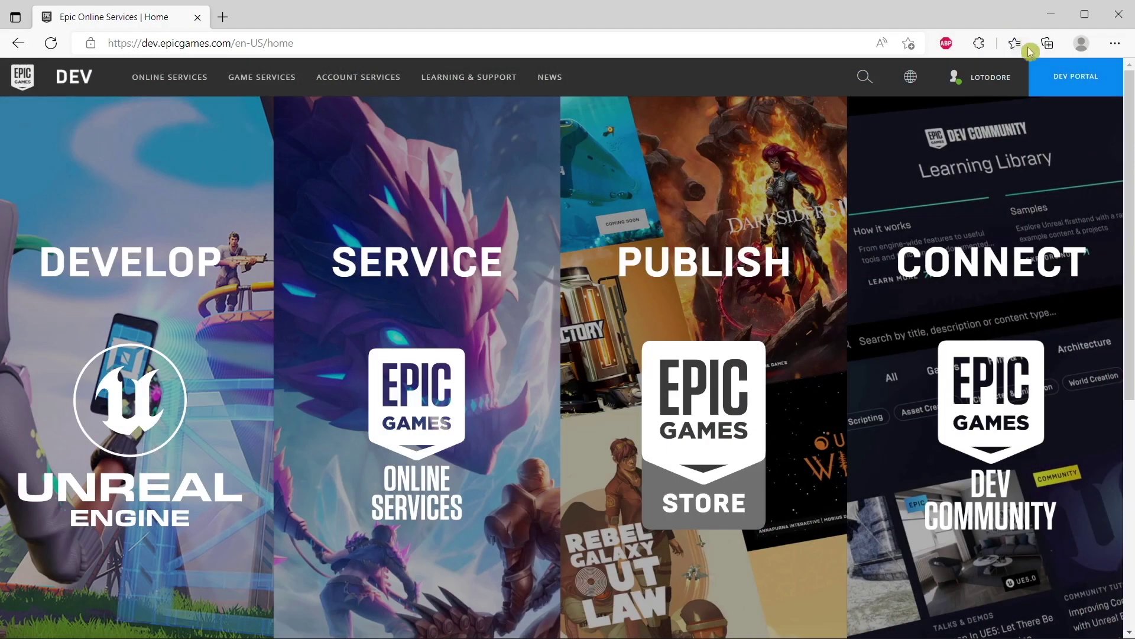
Step: Go to Dev Portal > My Product > Epic Account Services and view the application's Permissions
{"action": "left_click", "coordinate": [1064, 83]}
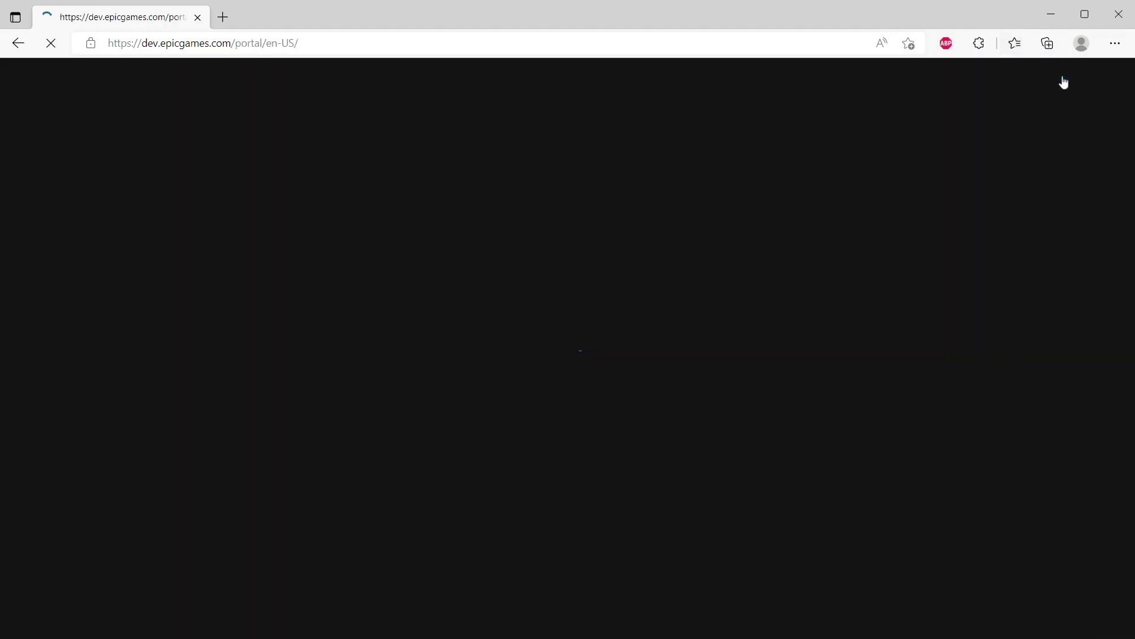
{"action": "left_click", "coordinate": [81, 393]}
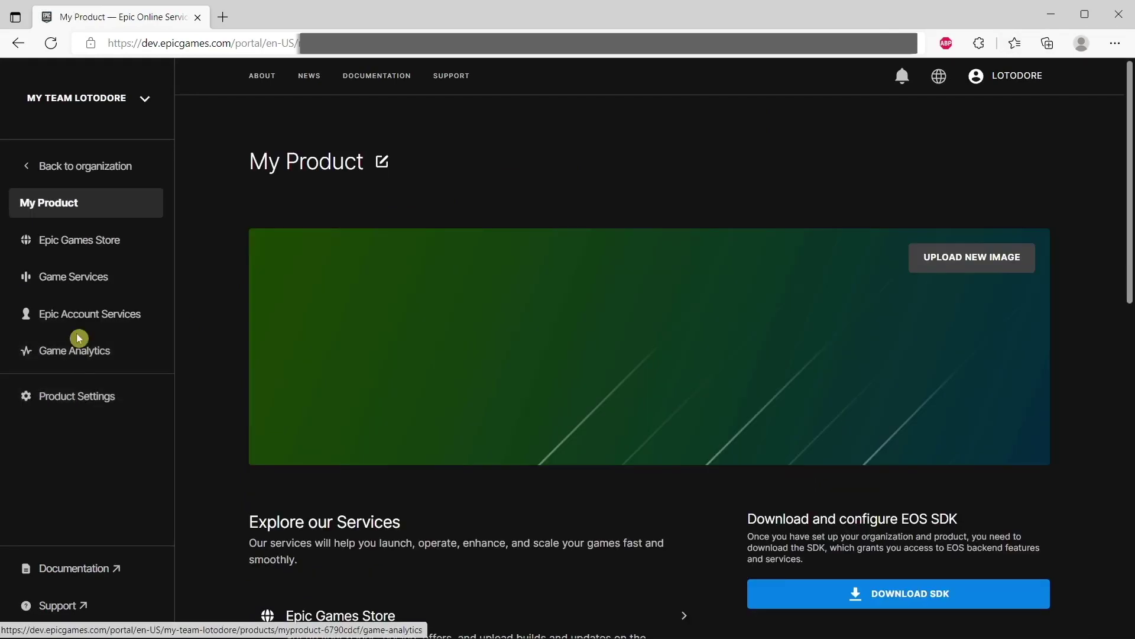
{"action": "left_click", "coordinate": [82, 317]}
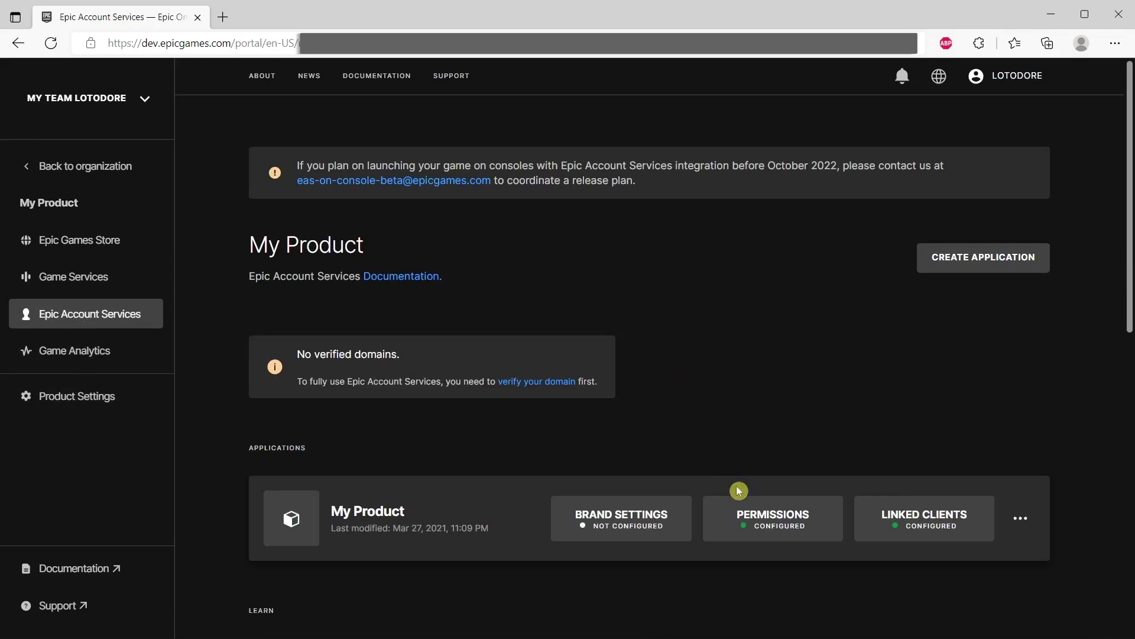
{"action": "left_click", "coordinate": [745, 520]}
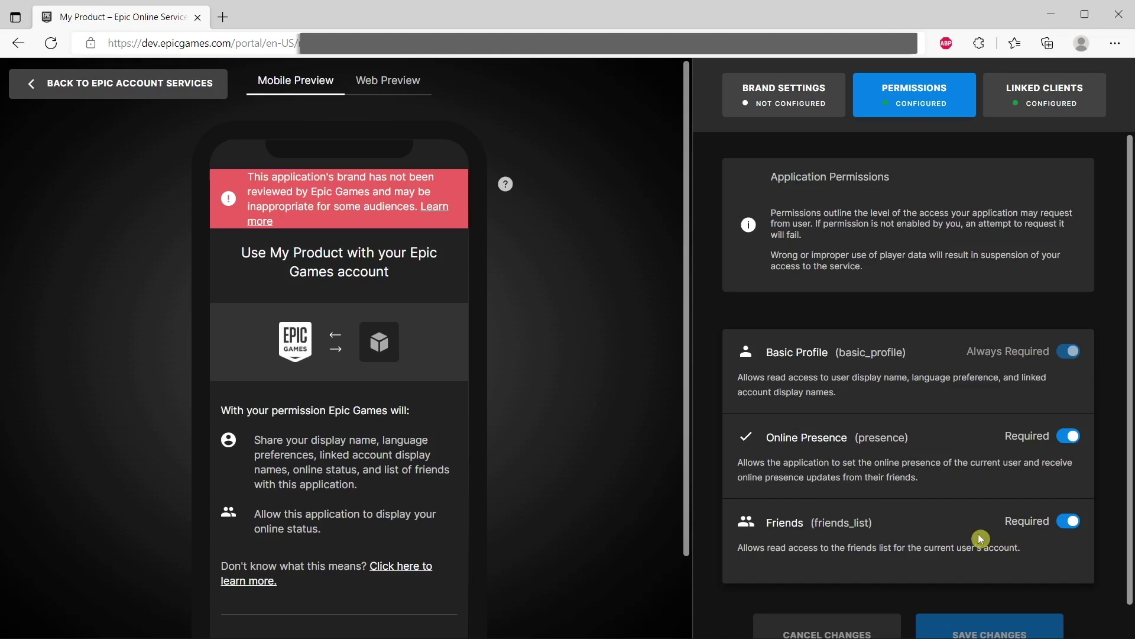
Step: Show the application's Linked Clients tab
{"action": "left_click", "coordinate": [1037, 97]}
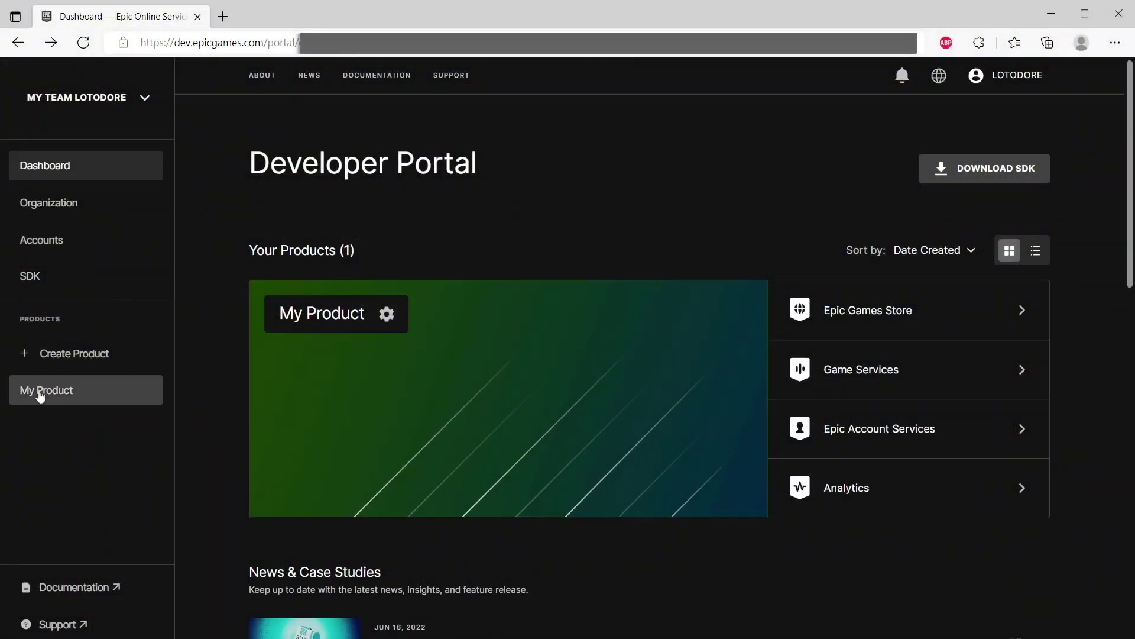
Step: In My Product > Product Settings > Clients, open TestClientPolicy's Update policy details
{"action": "left_click", "coordinate": [47, 391]}
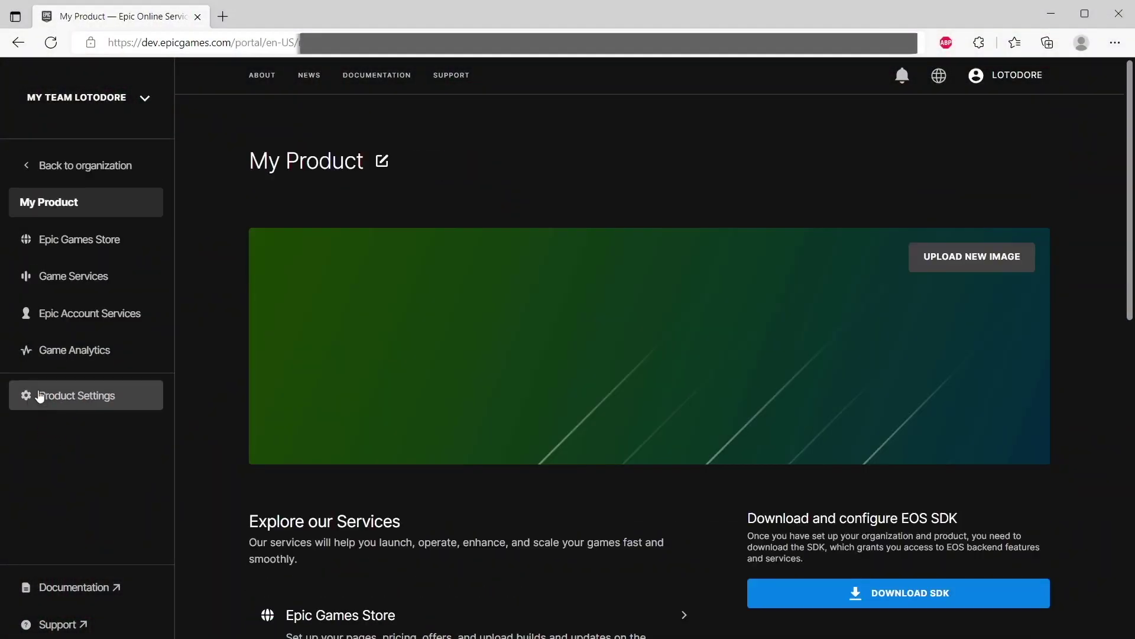
{"action": "left_click", "coordinate": [65, 396]}
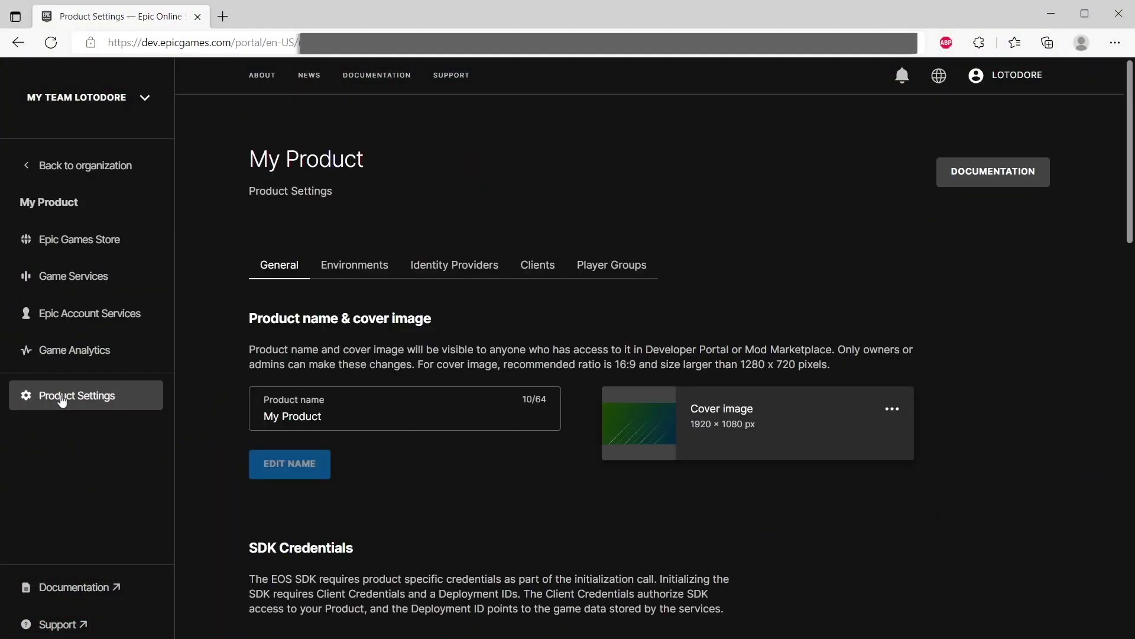
{"action": "left_click", "coordinate": [539, 265]}
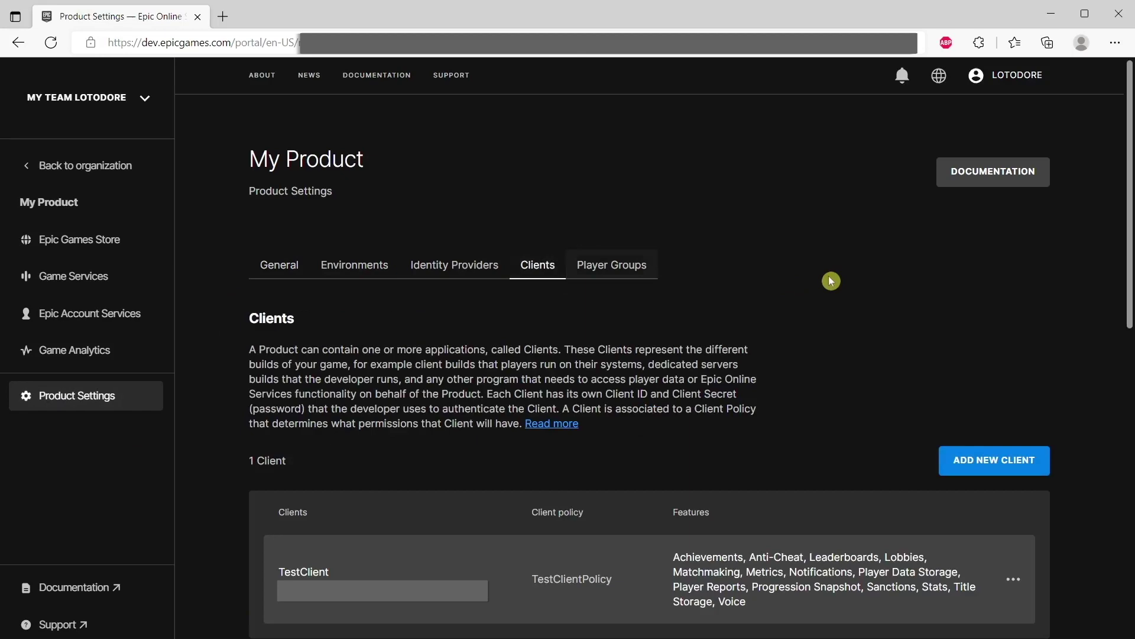
{"action": "scroll", "coordinate": [835, 281], "scroll_direction": "down", "scroll_amount": 8}
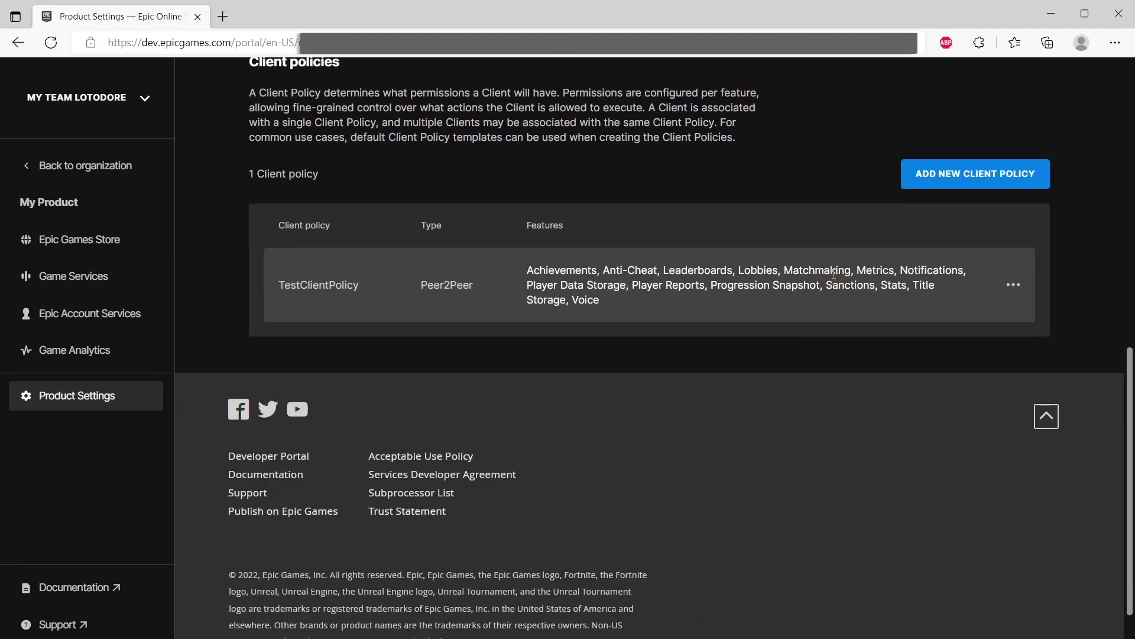
{"action": "left_click", "coordinate": [1013, 285]}
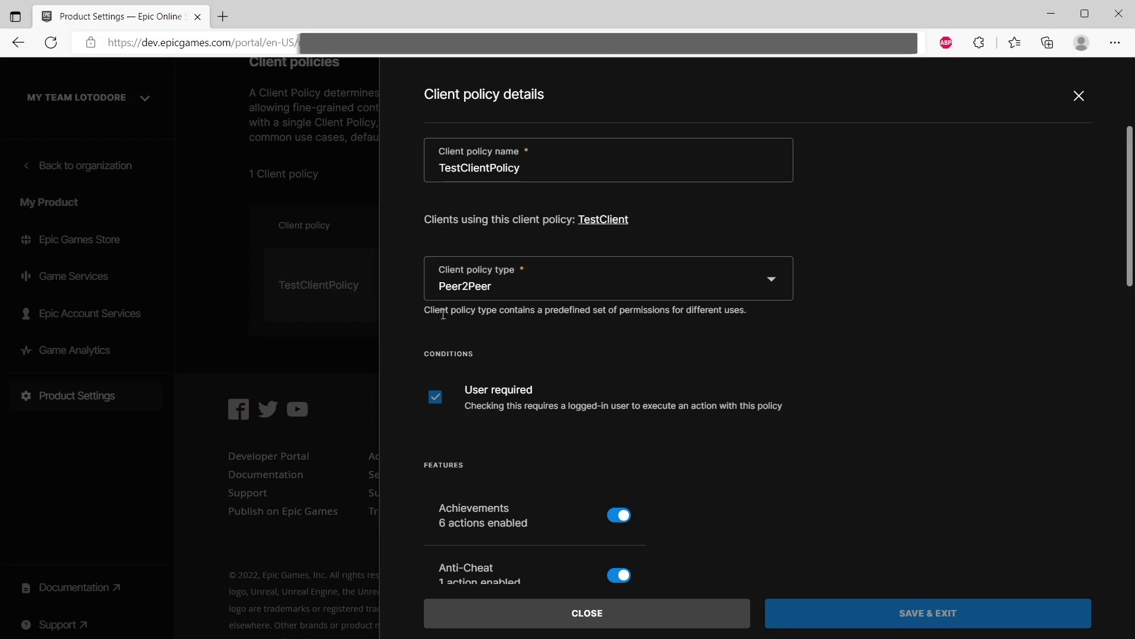
{"action": "left_click", "coordinate": [418, 291]}
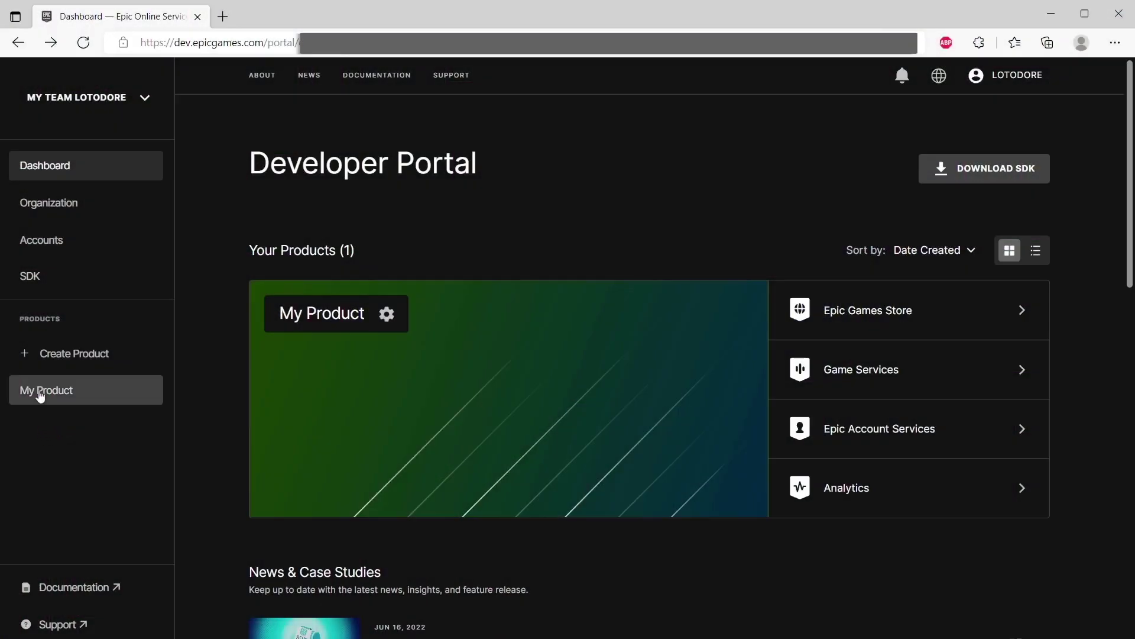
Step: Go to My Product's Product Settings and show its Clients list
{"action": "left_click", "coordinate": [39, 392]}
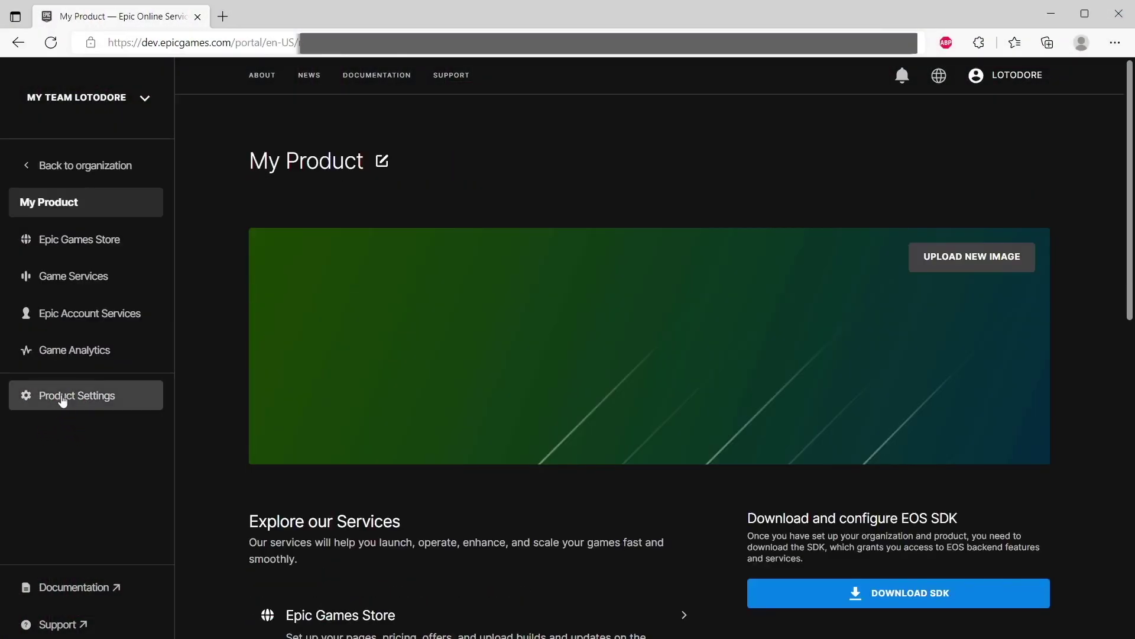
{"action": "left_click", "coordinate": [62, 398]}
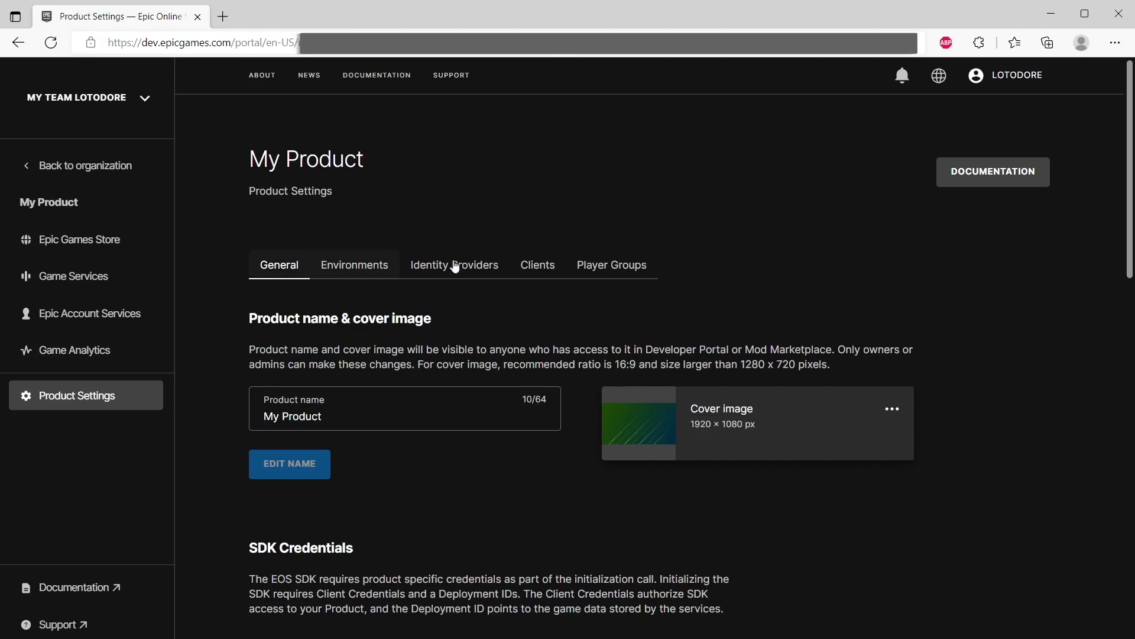
{"action": "left_click", "coordinate": [536, 272]}
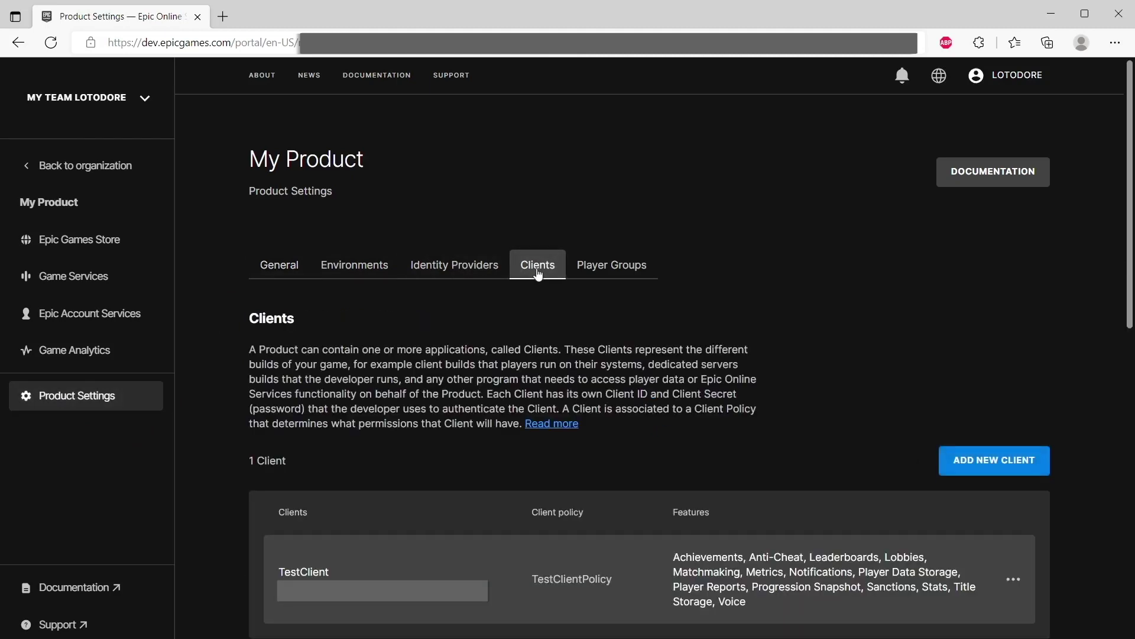
{"action": "scroll", "coordinate": [833, 279], "scroll_direction": "down", "scroll_amount": 8}
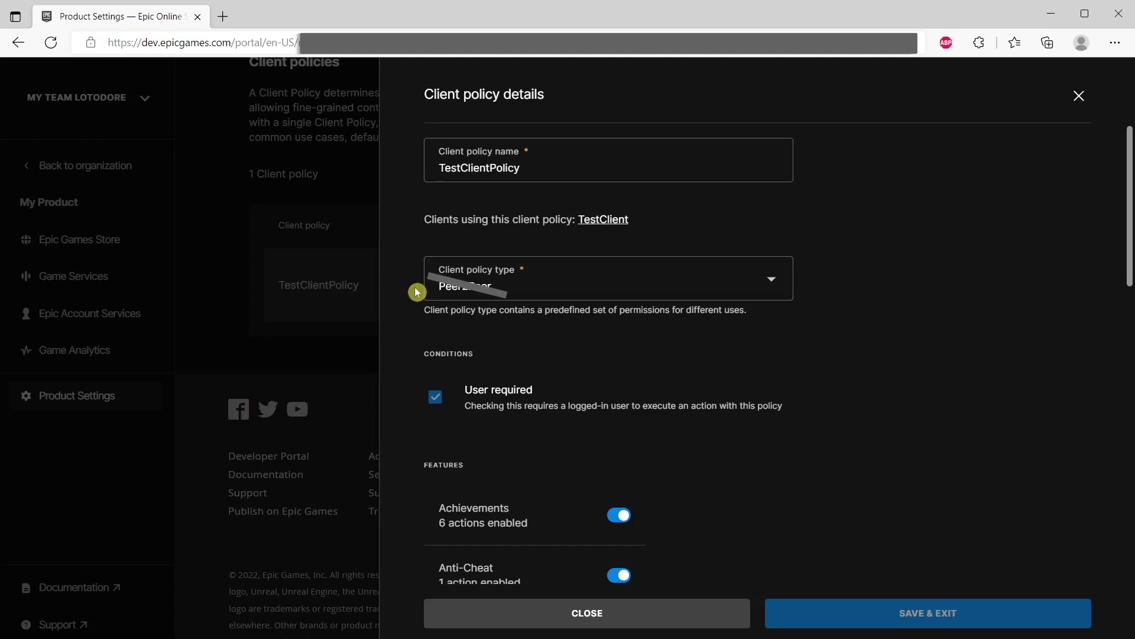
{"action": "scroll", "coordinate": [895, 220], "scroll_direction": "down", "scroll_amount": 5}
{"action": "scroll", "coordinate": [897, 218], "scroll_direction": "down", "scroll_amount": 1}
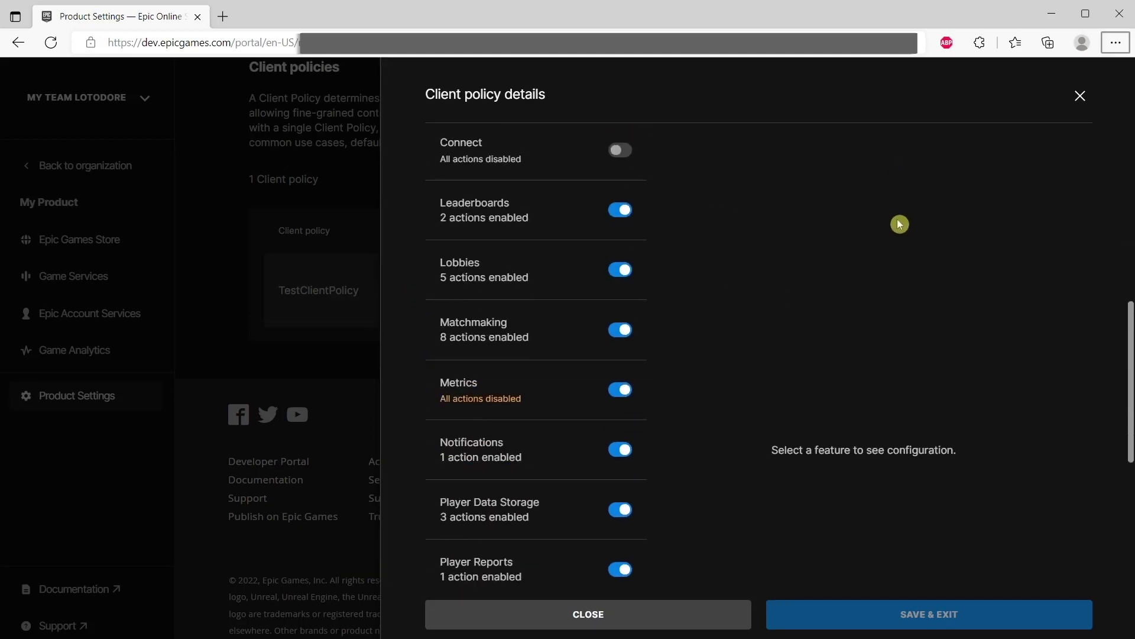
{"action": "left_click", "coordinate": [555, 322]}
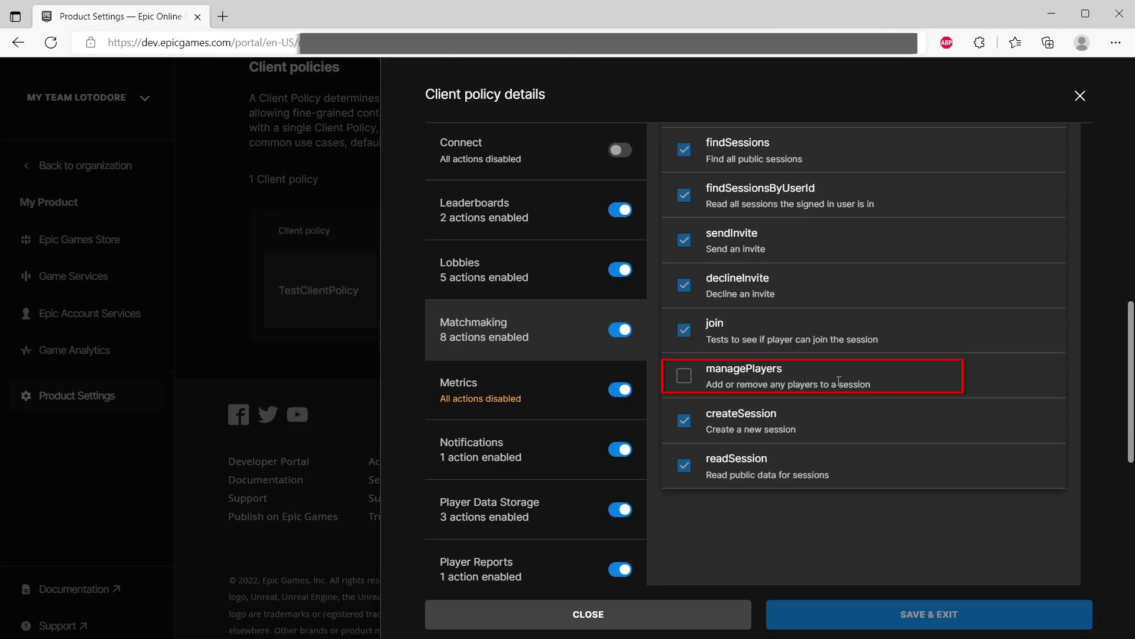
{"action": "left_click", "coordinate": [846, 380]}
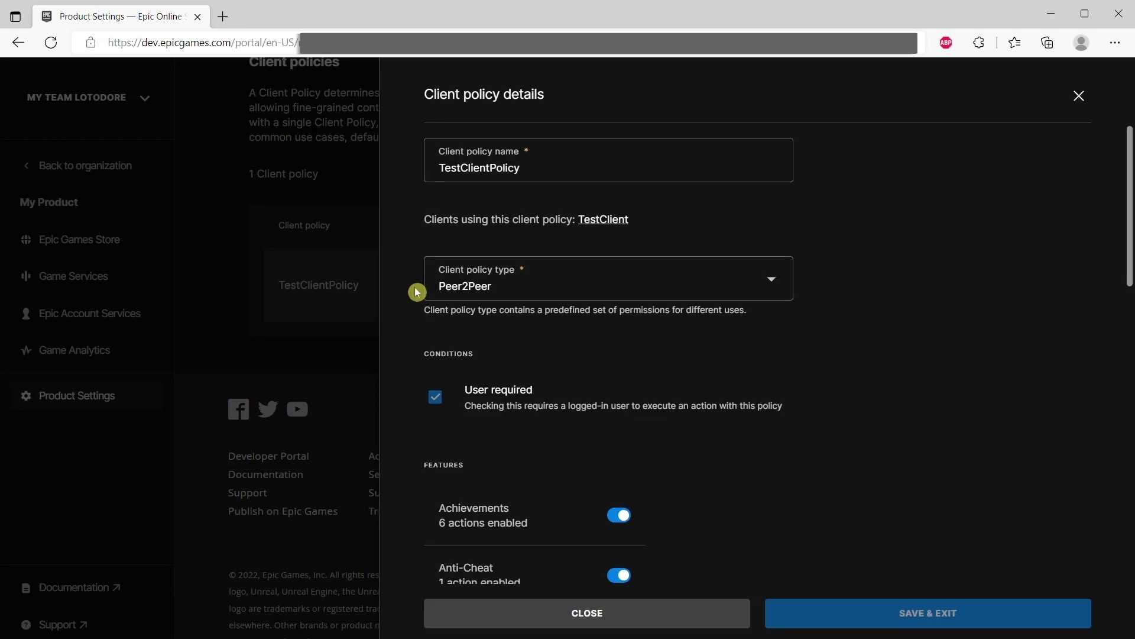
Step: Change the client policy type to Custom and require a logged-in user
{"action": "left_click", "coordinate": [665, 280]}
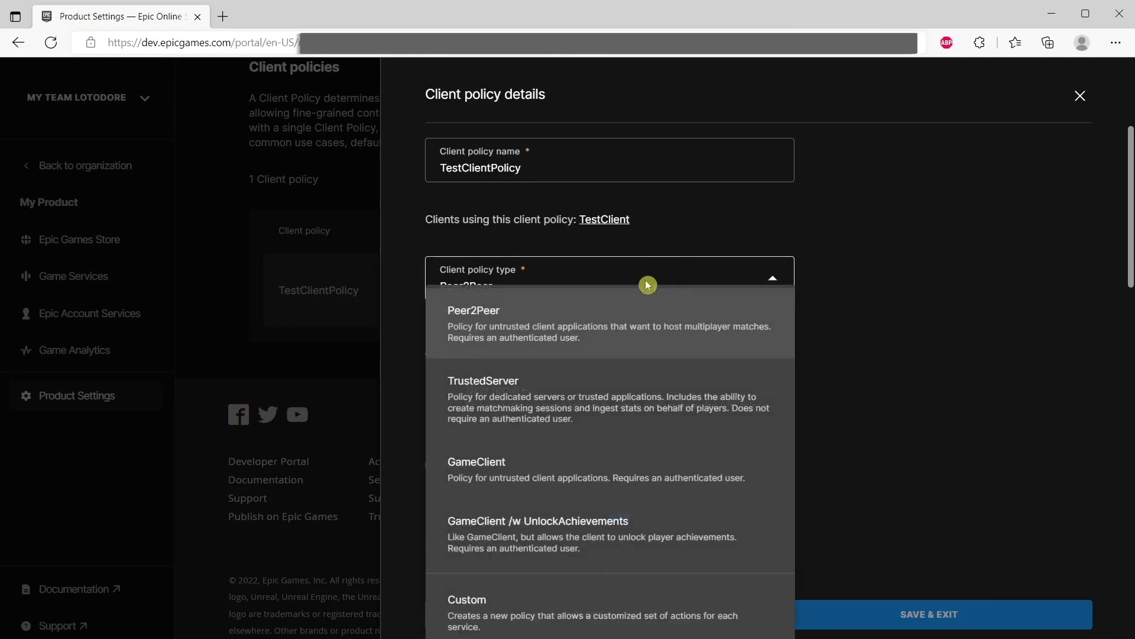
{"action": "left_click", "coordinate": [492, 621]}
{"action": "left_click", "coordinate": [436, 398]}
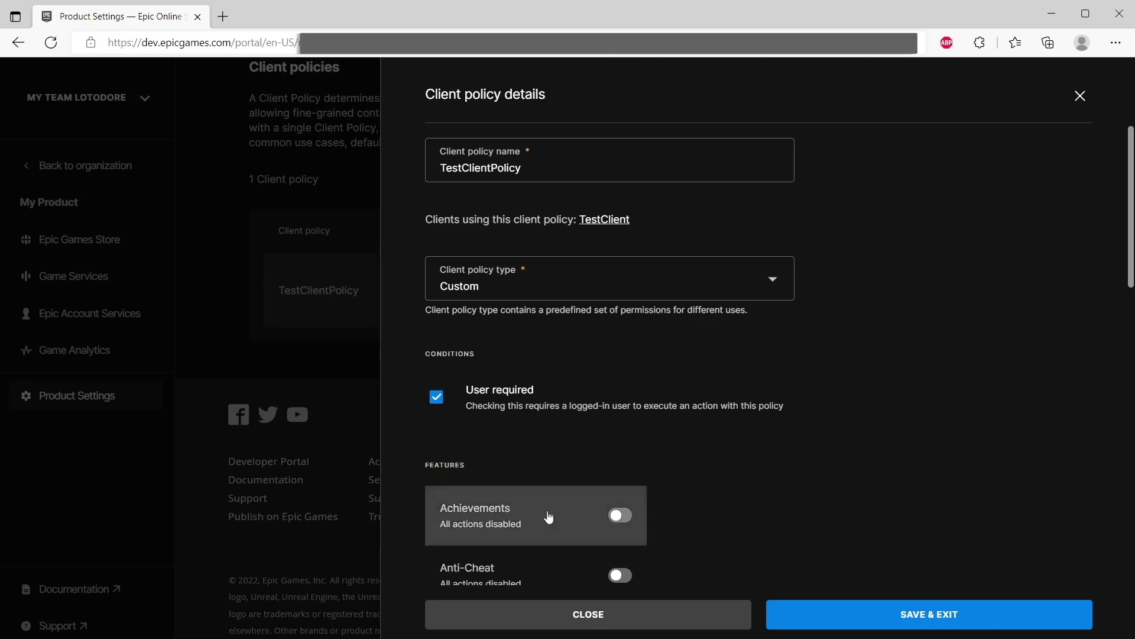
Step: Enable Achievements, Leaderboards and Lobbies with their find, read and join actions
{"action": "left_click", "coordinate": [620, 516]}
{"action": "scroll", "coordinate": [621, 444], "scroll_direction": "down", "scroll_amount": 3}
{"action": "left_click", "coordinate": [684, 268]}
{"action": "left_click", "coordinate": [684, 321]}
{"action": "left_click", "coordinate": [685, 418]}
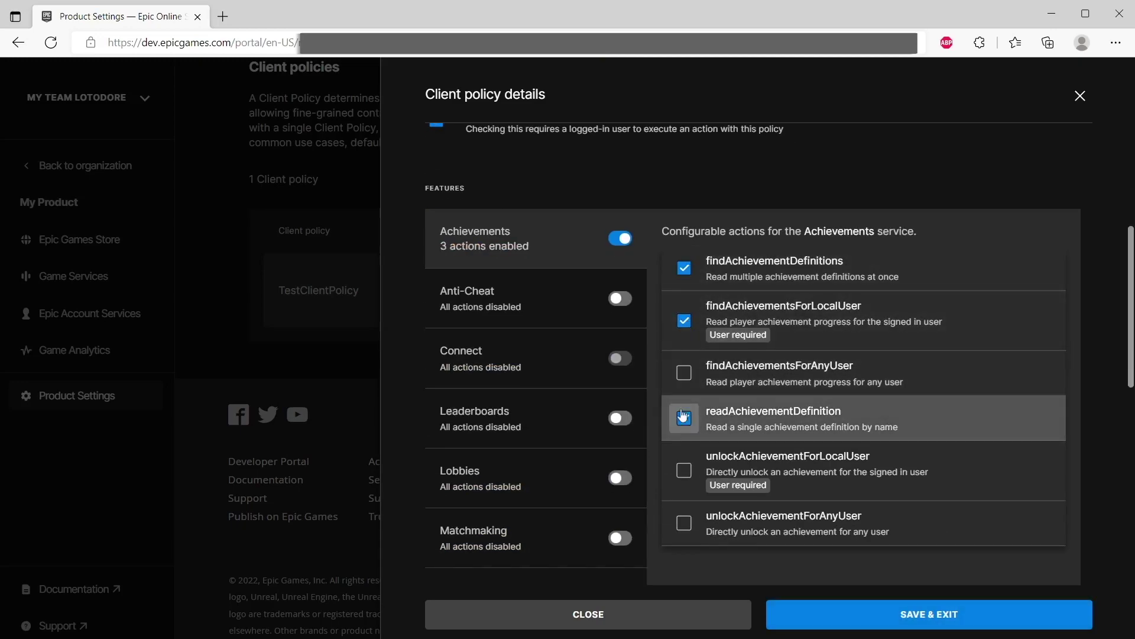
{"action": "left_click", "coordinate": [620, 299]}
{"action": "left_click", "coordinate": [684, 268]}
{"action": "left_click", "coordinate": [620, 418]}
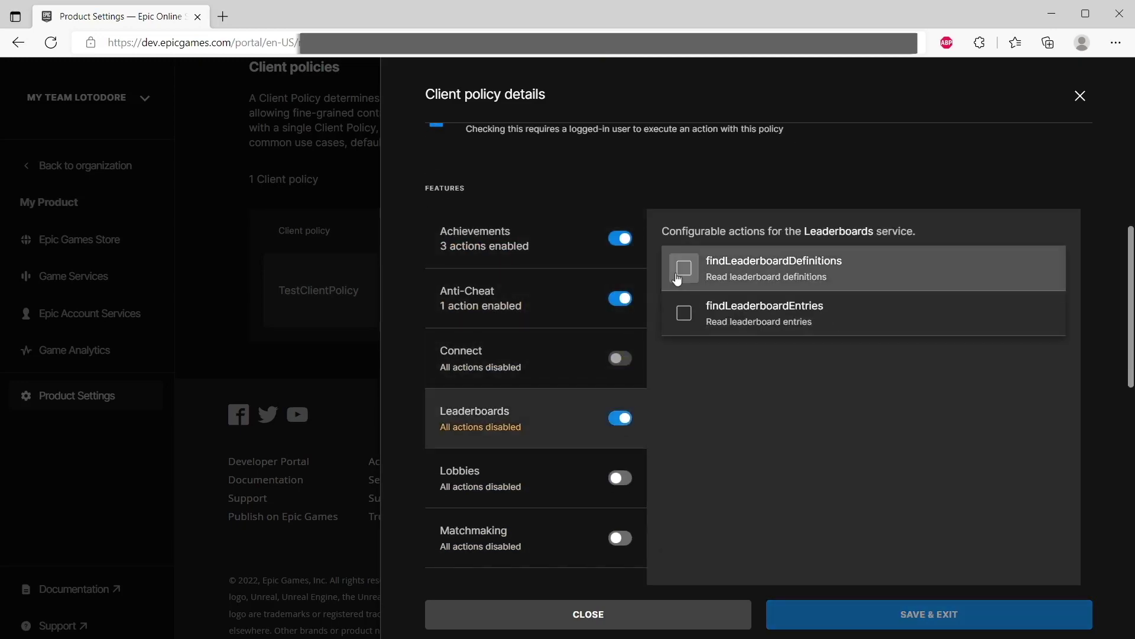
{"action": "left_click", "coordinate": [684, 269]}
{"action": "left_click", "coordinate": [684, 322]}
{"action": "left_click", "coordinate": [620, 478]}
{"action": "left_click", "coordinate": [684, 275]}
{"action": "left_click", "coordinate": [684, 336]}
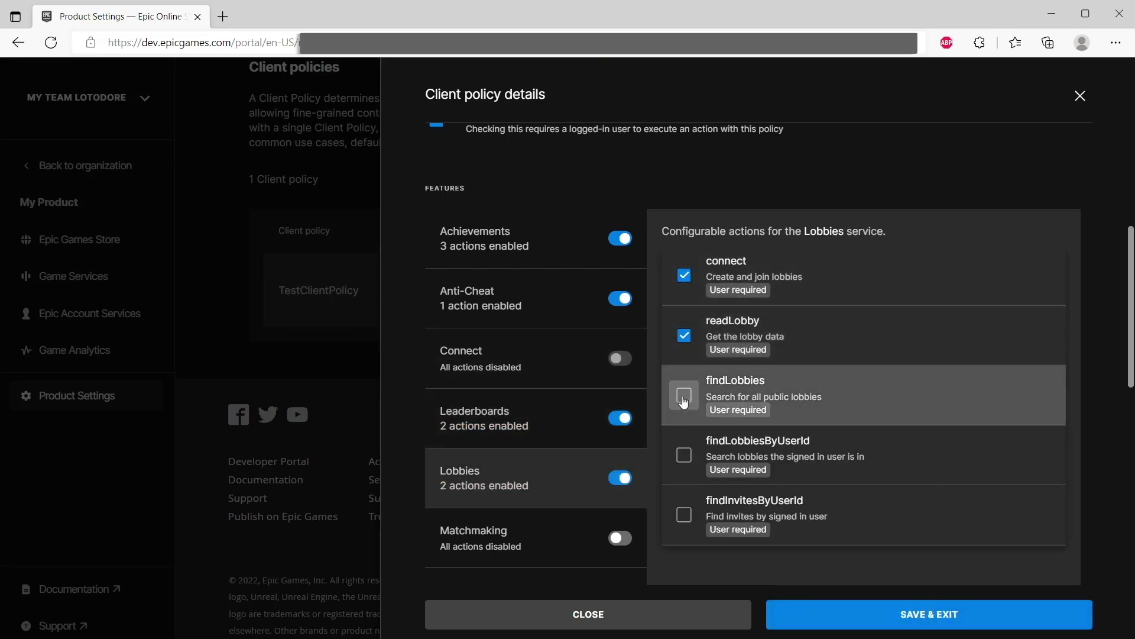
{"action": "left_click", "coordinate": [683, 396]}
Step: Enable Matchmaking with its session invite, find, create and managePlayers actions
{"action": "left_click", "coordinate": [684, 455]}
{"action": "left_click", "coordinate": [684, 516]}
{"action": "left_click", "coordinate": [621, 538]}
{"action": "scroll", "coordinate": [728, 209], "scroll_direction": "down", "scroll_amount": 2}
{"action": "left_click", "coordinate": [683, 174]}
{"action": "left_click", "coordinate": [685, 219]}
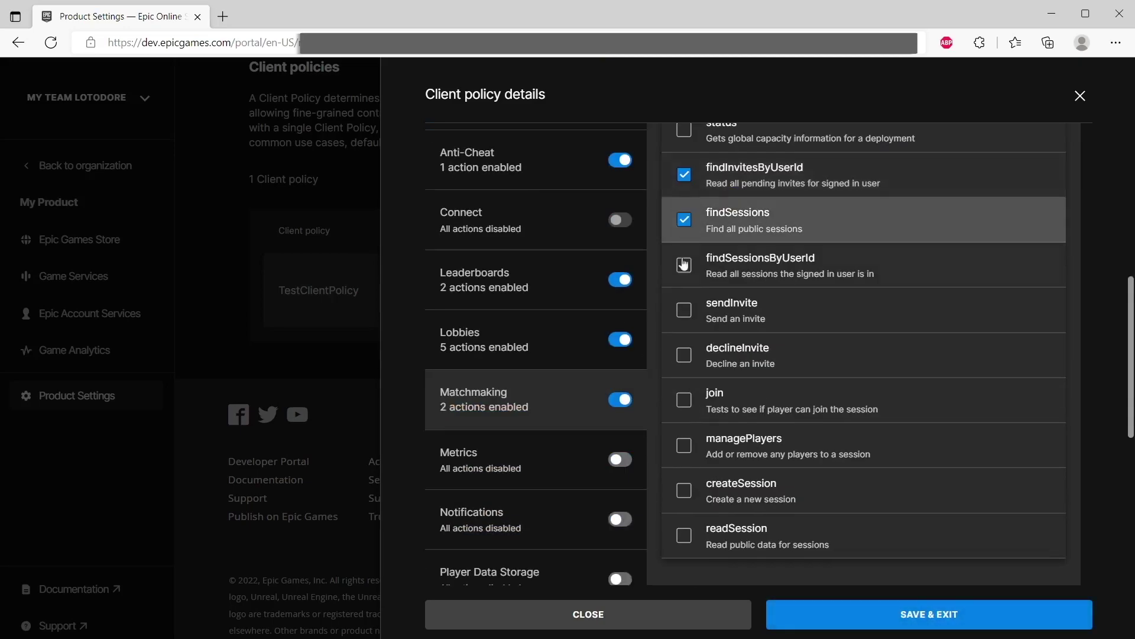
{"action": "left_click", "coordinate": [684, 264]}
{"action": "left_click", "coordinate": [684, 332]}
{"action": "left_click", "coordinate": [684, 444]}
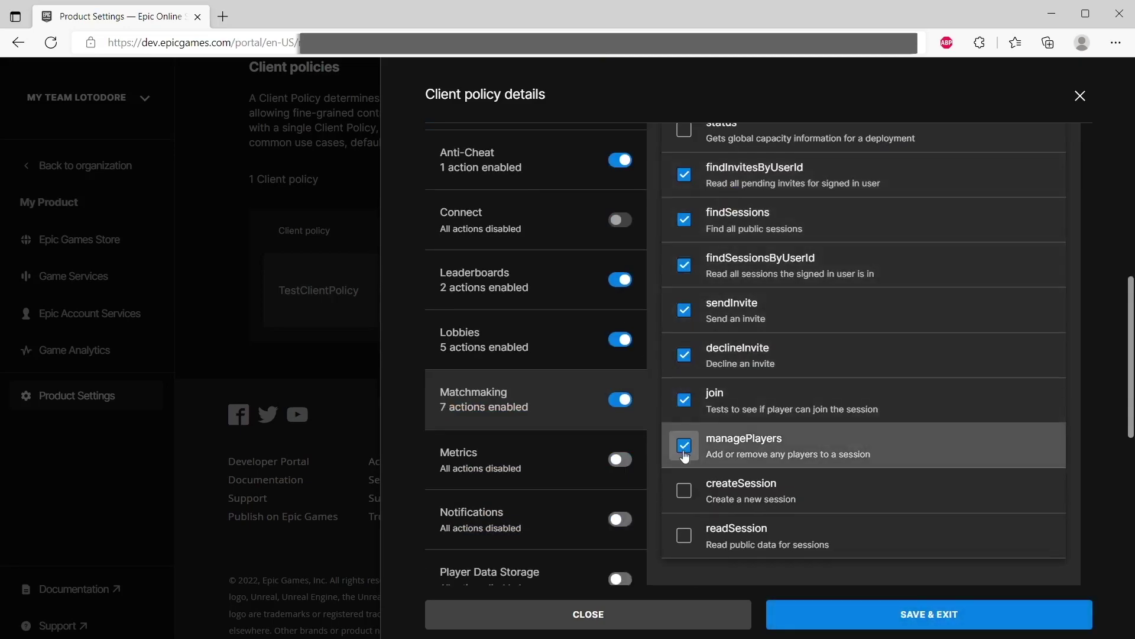
{"action": "left_click", "coordinate": [684, 489]}
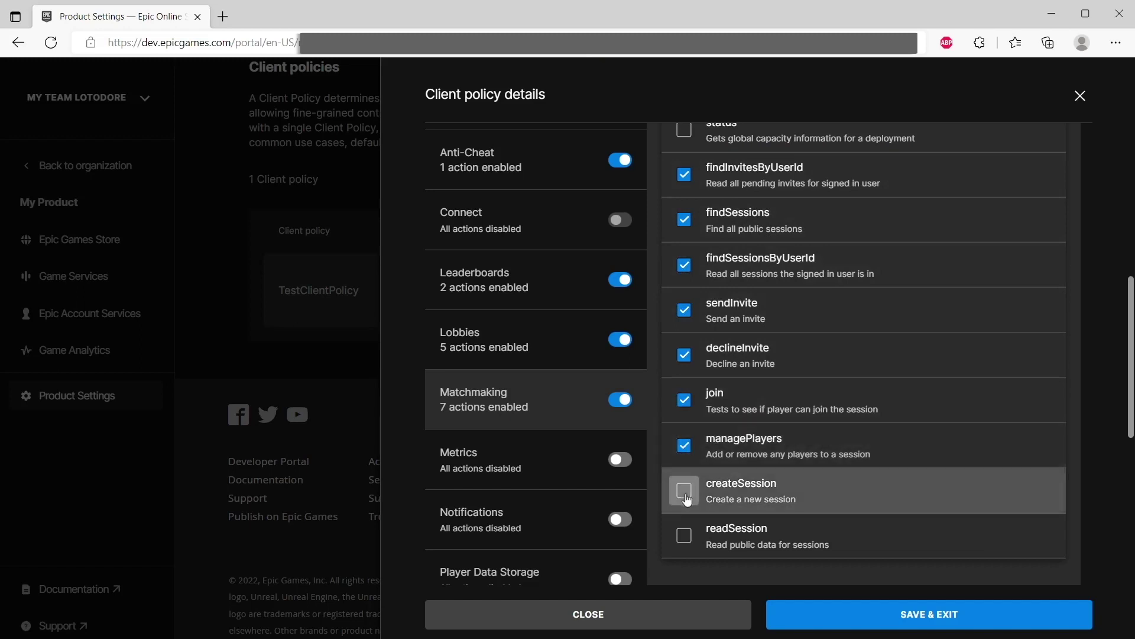
{"action": "left_click", "coordinate": [684, 535]}
Step: Enable Metrics, Notifications, Player Data Storage and Player Reports with their actions
{"action": "left_click", "coordinate": [620, 459]}
{"action": "scroll", "coordinate": [552, 457], "scroll_direction": "down", "scroll_amount": 1}
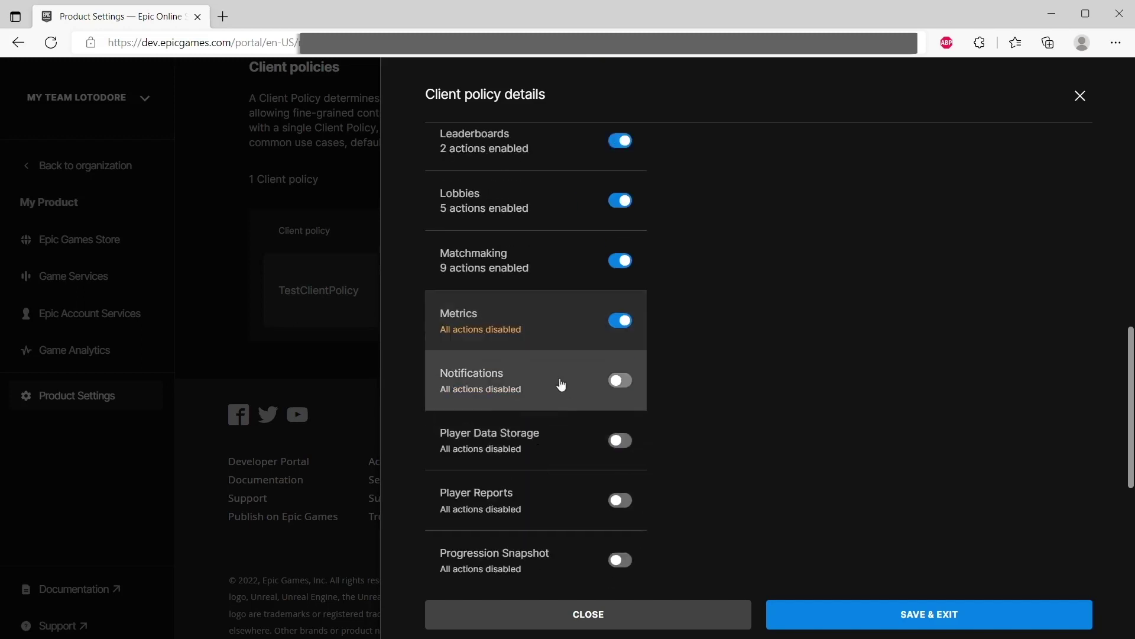
{"action": "left_click", "coordinate": [615, 381]}
{"action": "left_click", "coordinate": [680, 287]}
{"action": "scroll", "coordinate": [638, 521], "scroll_direction": "down", "scroll_amount": 3}
{"action": "left_click", "coordinate": [620, 509]}
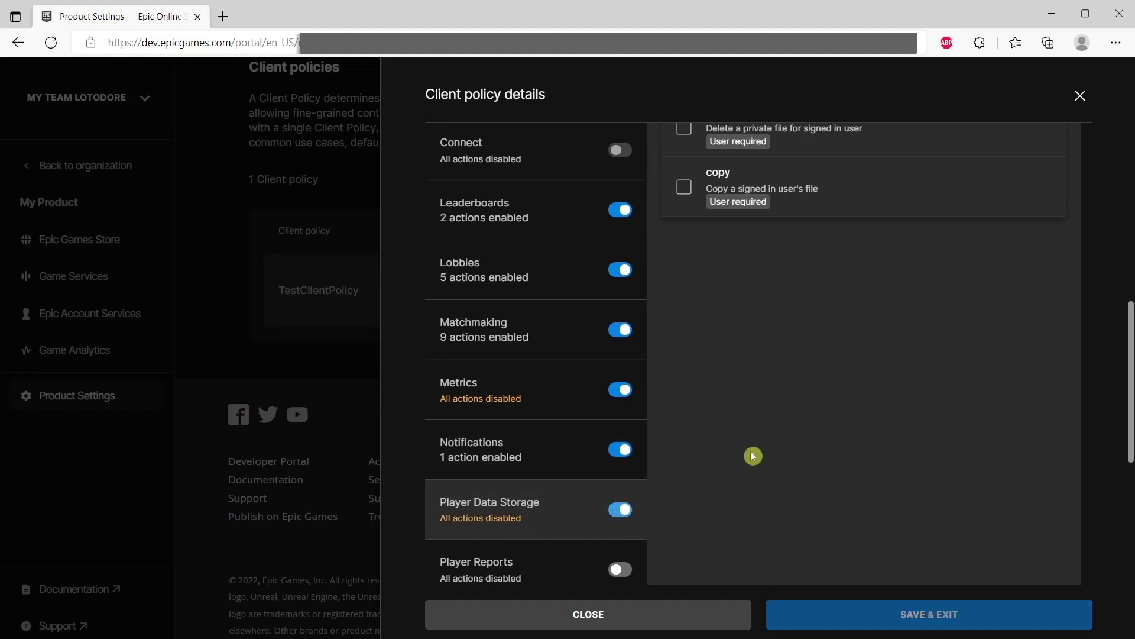
{"action": "scroll", "coordinate": [750, 451], "scroll_direction": "up", "scroll_amount": 3}
{"action": "left_click", "coordinate": [683, 281]}
{"action": "left_click", "coordinate": [685, 332]}
{"action": "left_click", "coordinate": [684, 391]}
{"action": "scroll", "coordinate": [562, 408], "scroll_direction": "down", "scroll_amount": 4}
{"action": "left_click", "coordinate": [620, 362]}
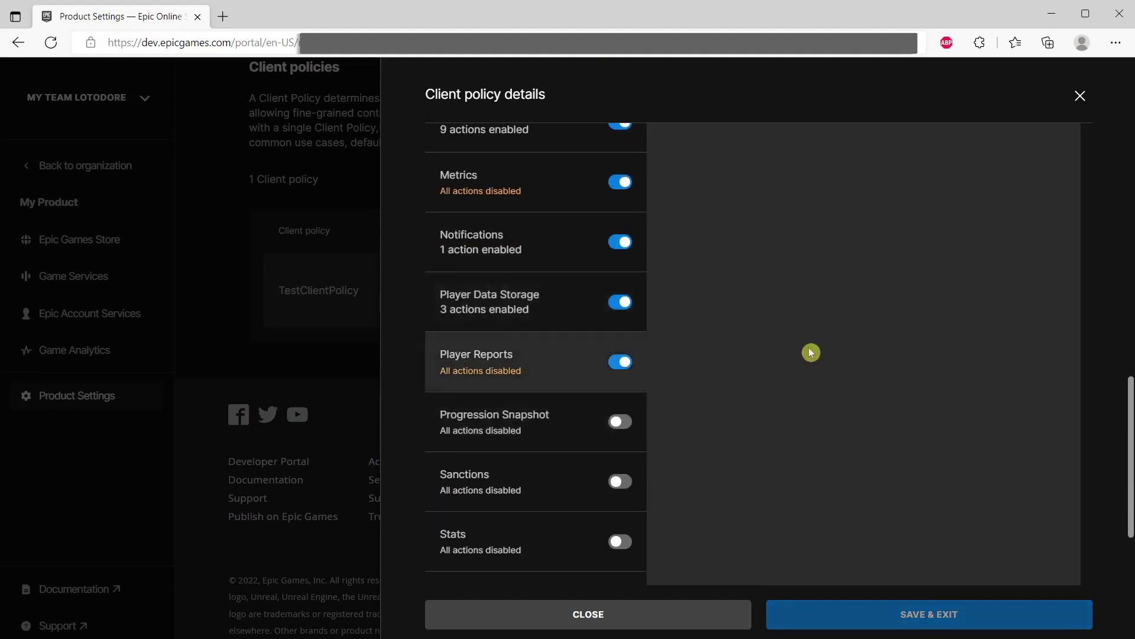
{"action": "left_click", "coordinate": [684, 324]}
{"action": "scroll", "coordinate": [762, 480], "scroll_direction": "down", "scroll_amount": 2}
Step: Enable Progression Snapshot, Sanctions, Stats, Title Storage and Voice, then Save & Exit
{"action": "left_click", "coordinate": [620, 353]}
{"action": "scroll", "coordinate": [627, 356], "scroll_direction": "up", "scroll_amount": 3}
{"action": "left_click", "coordinate": [684, 275]}
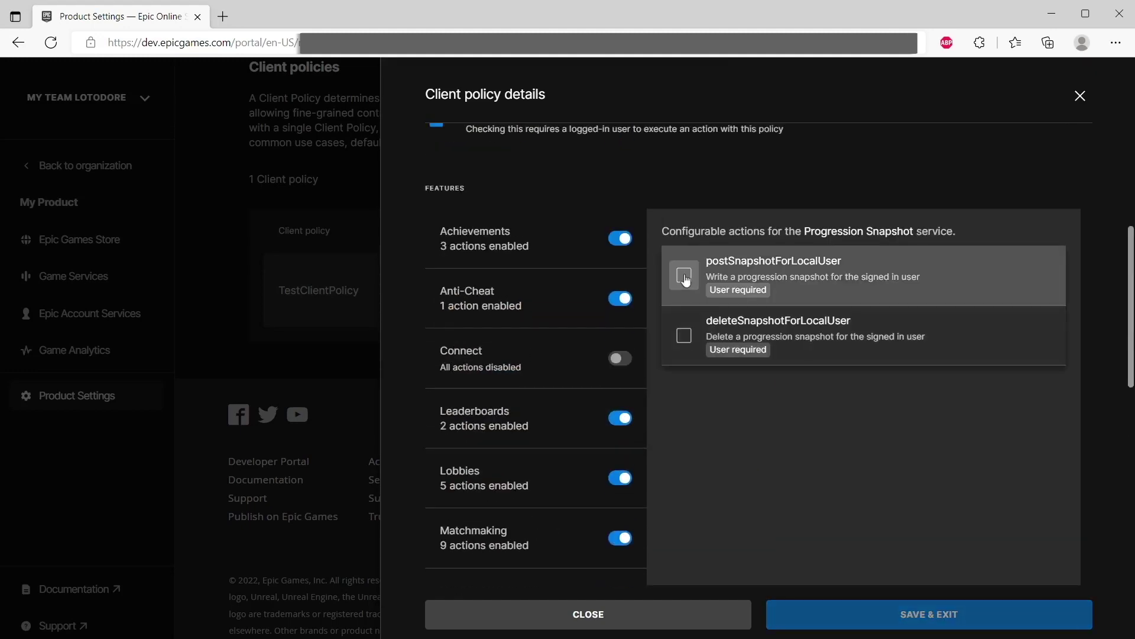
{"action": "scroll", "coordinate": [710, 399], "scroll_direction": "down", "scroll_amount": 3}
{"action": "left_click", "coordinate": [620, 361]}
{"action": "scroll", "coordinate": [780, 381], "scroll_direction": "up", "scroll_amount": 3}
{"action": "left_click", "coordinate": [683, 293]}
{"action": "scroll", "coordinate": [707, 373], "scroll_direction": "down", "scroll_amount": 5}
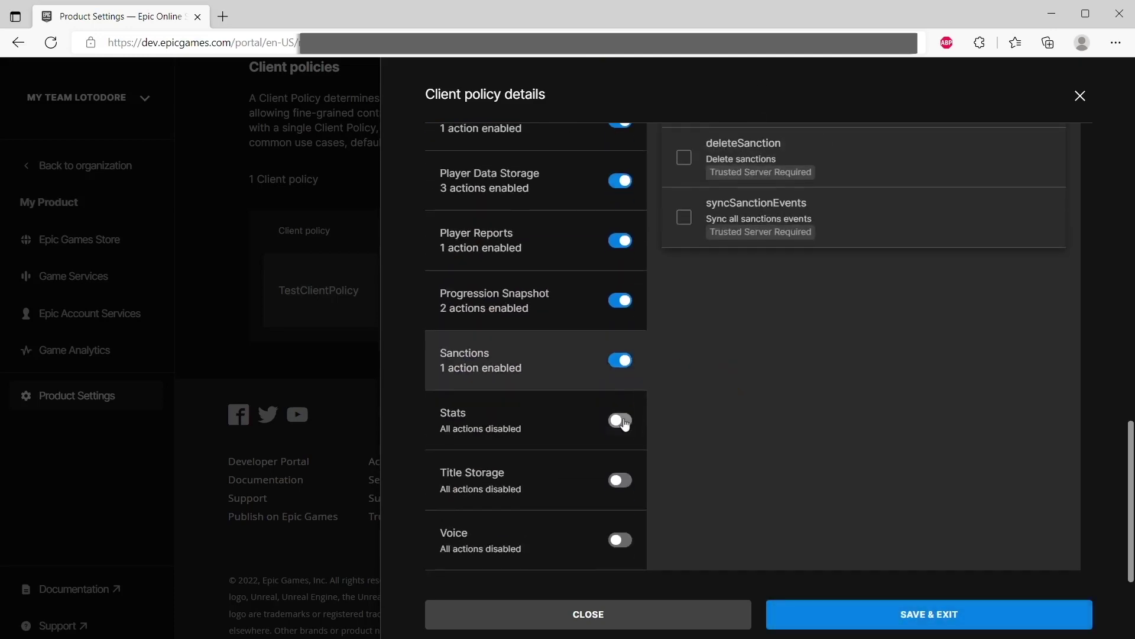
{"action": "left_click", "coordinate": [620, 417]}
{"action": "scroll", "coordinate": [622, 399], "scroll_direction": "up", "scroll_amount": 3}
{"action": "left_click", "coordinate": [684, 217]}
{"action": "left_click", "coordinate": [685, 260]}
{"action": "left_click", "coordinate": [684, 313]}
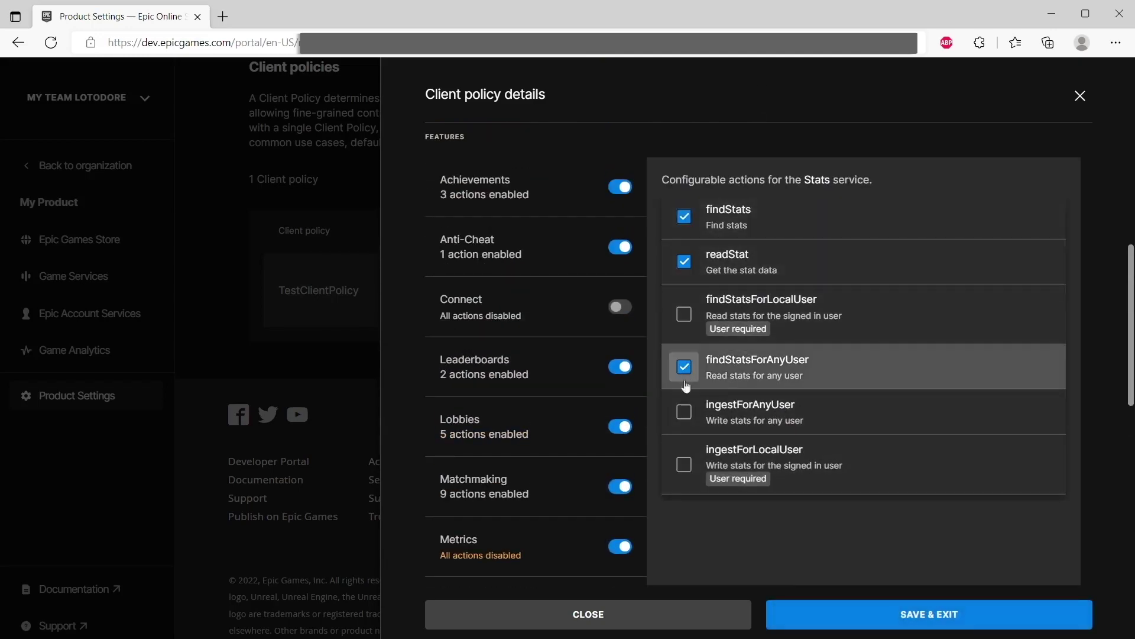
{"action": "left_click", "coordinate": [684, 365]}
{"action": "scroll", "coordinate": [714, 506], "scroll_direction": "down", "scroll_amount": 5}
{"action": "left_click", "coordinate": [620, 479]}
{"action": "scroll", "coordinate": [757, 461], "scroll_direction": "down", "scroll_amount": 5}
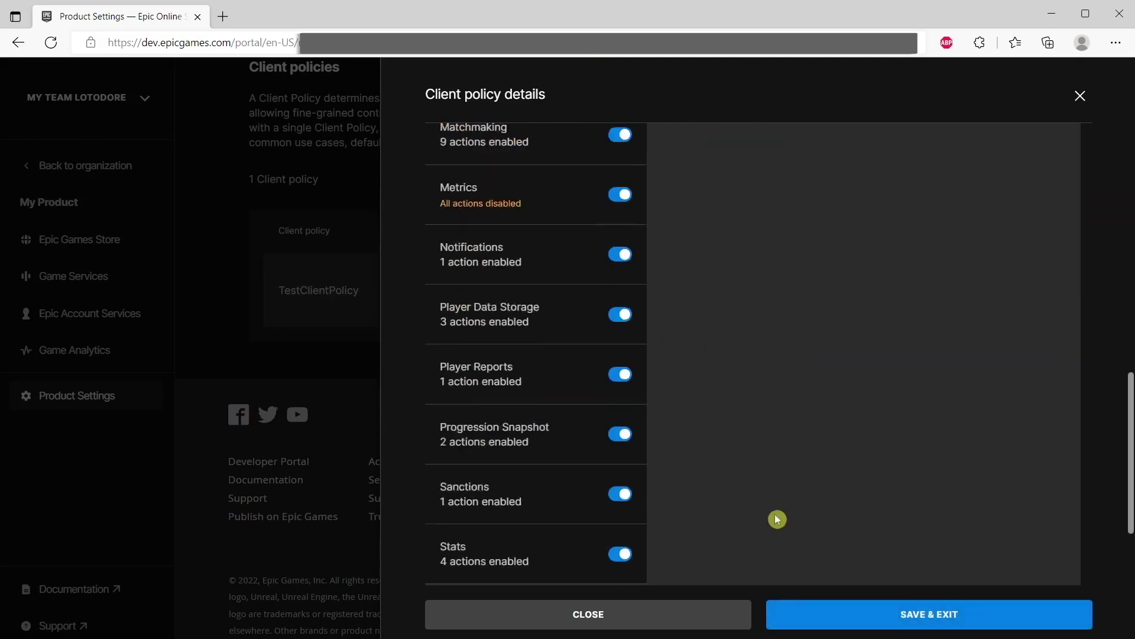
{"action": "scroll", "coordinate": [775, 513], "scroll_direction": "down", "scroll_amount": 3}
{"action": "left_click", "coordinate": [621, 539]}
{"action": "left_click", "coordinate": [684, 404]}
{"action": "scroll", "coordinate": [713, 469], "scroll_direction": "down", "scroll_amount": 5}
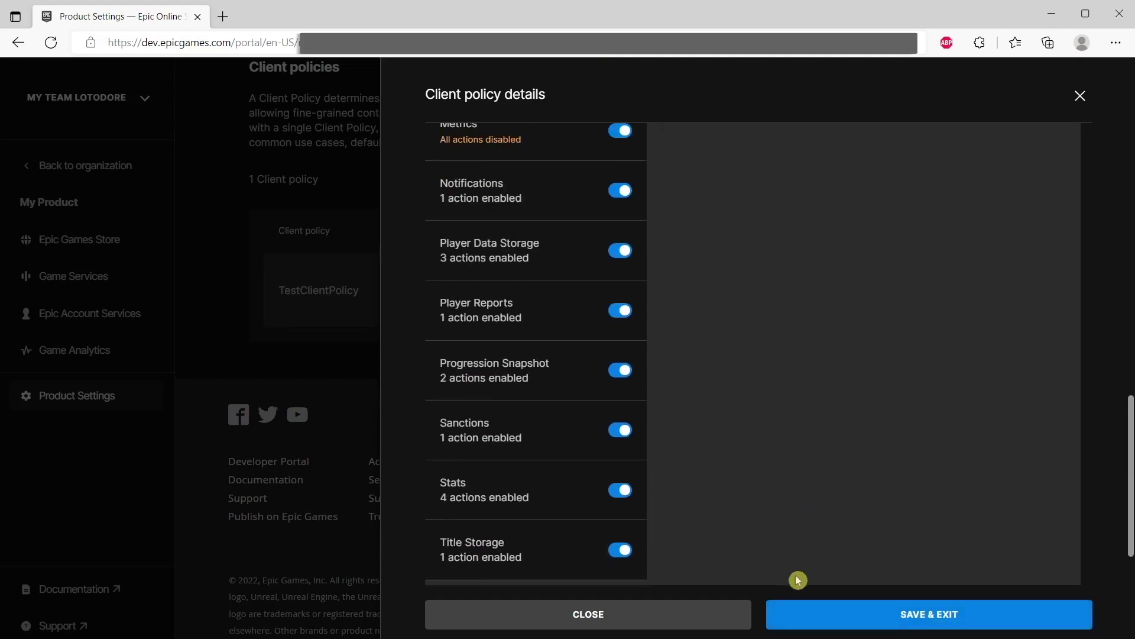
{"action": "left_click", "coordinate": [840, 614]}
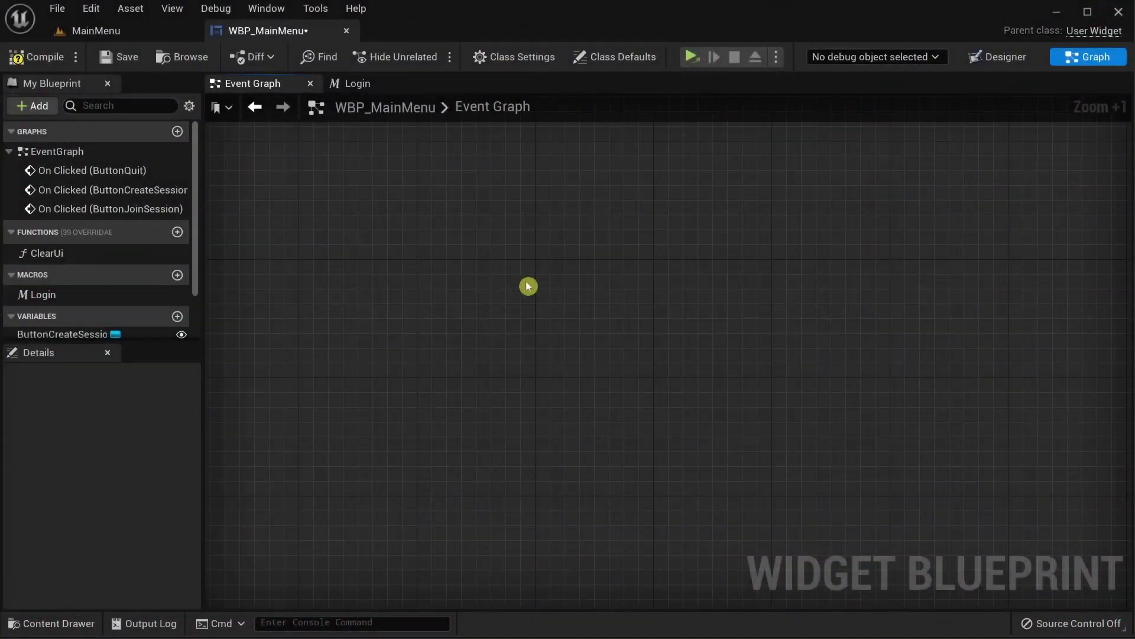
Step: Place a Destroy Session node with Get Owning Player wired to its Player Controller input
{"action": "right_click", "coordinate": [528, 285]}
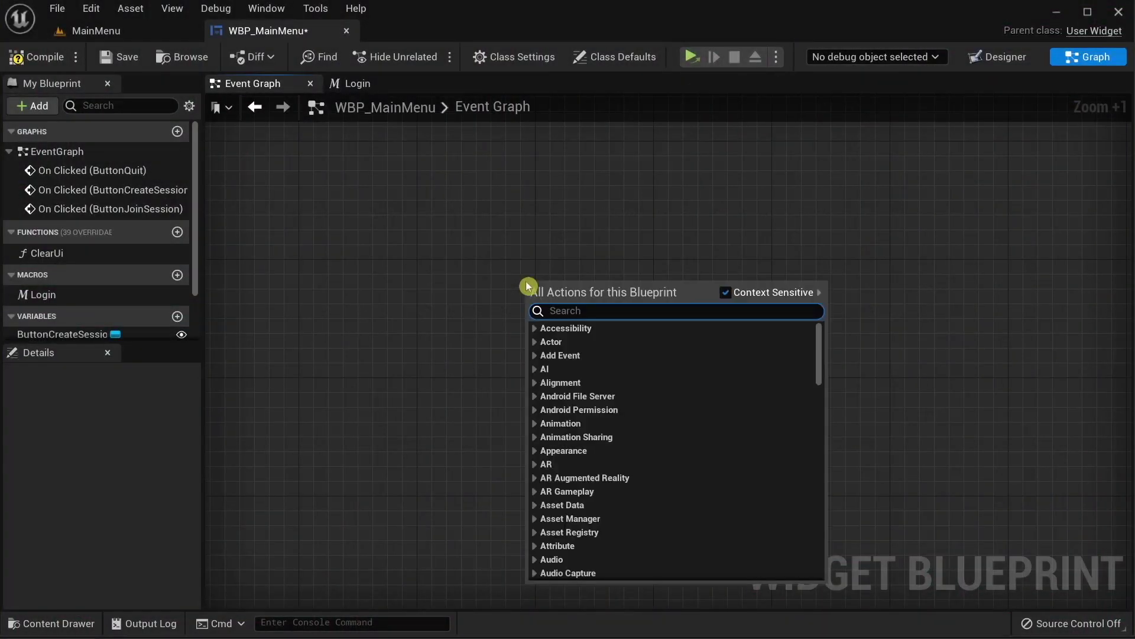
{"action": "type", "text": "destroy"}
{"action": "key", "text": "Return"}
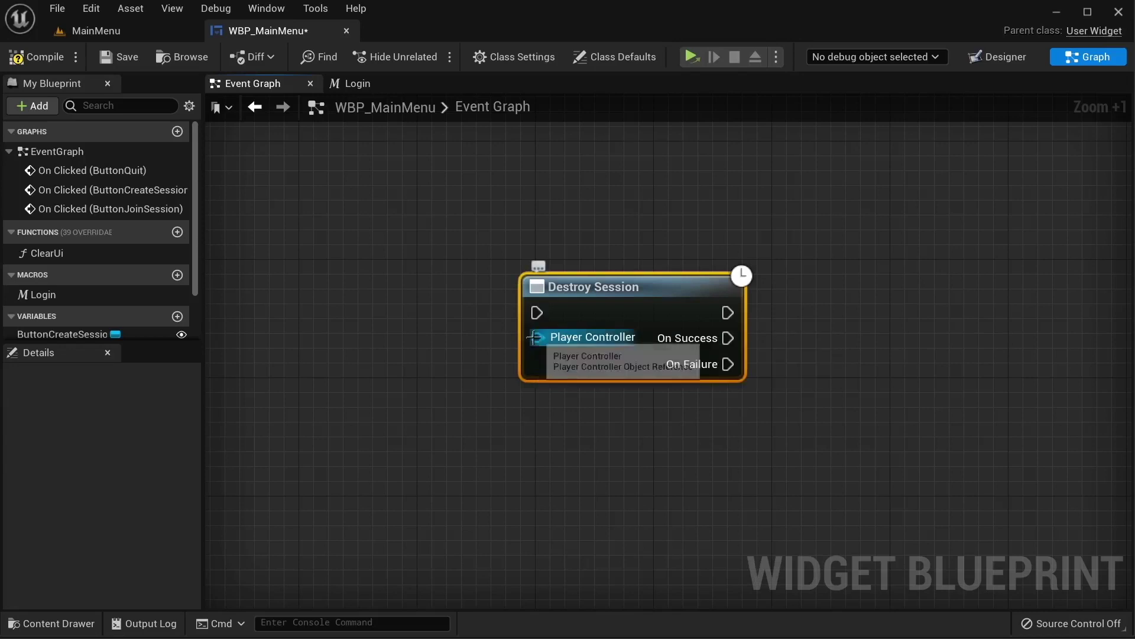
{"action": "mouse_move", "coordinate": [537, 339]}
{"action": "left_mouse_down"}
{"action": "mouse_move", "coordinate": [736, 466]}
{"action": "mouse_move", "coordinate": [530, 410]}
{"action": "left_mouse_up"}
{"action": "type", "text": "get owni"}
{"action": "key", "text": "Return"}
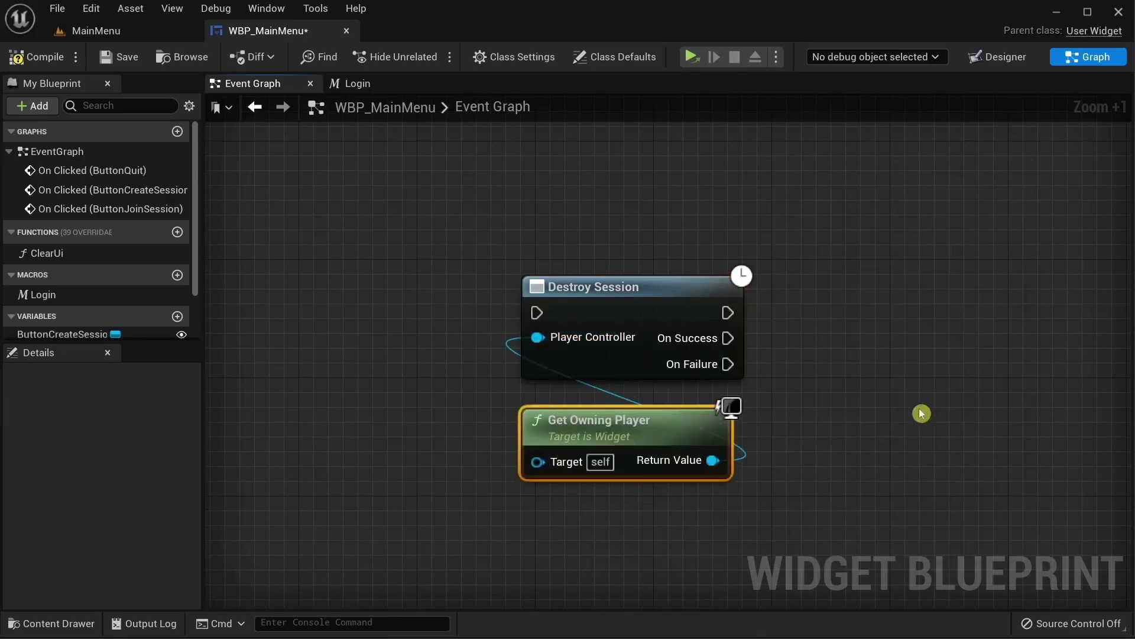
{"action": "left_click", "coordinate": [922, 413]}
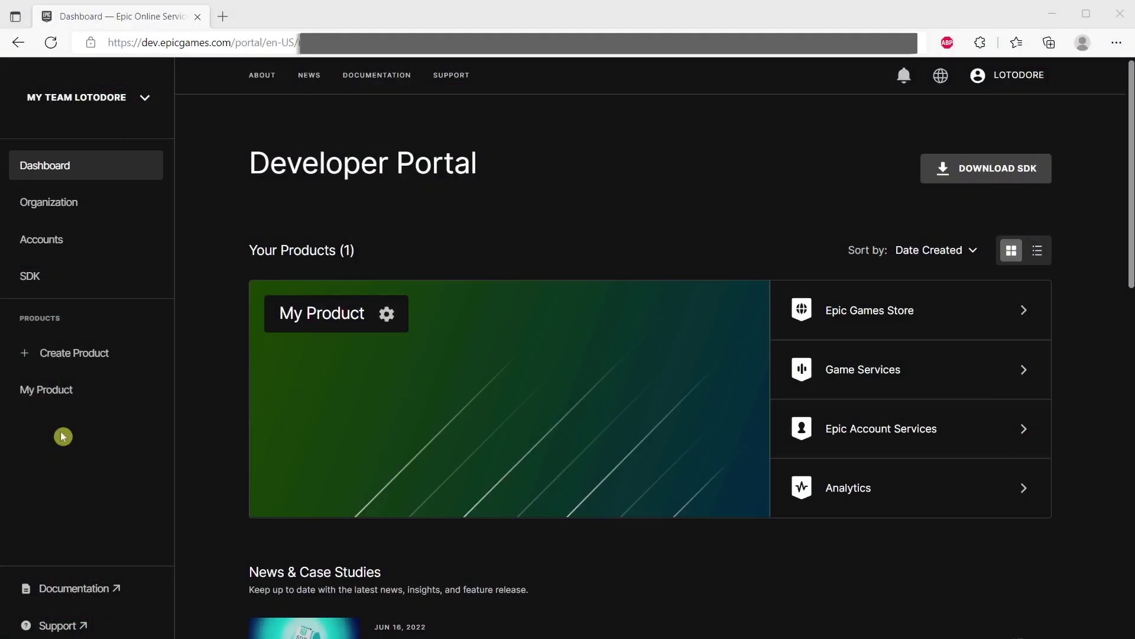
Step: Navigate from My Product through Game Services and Multiplayer to Matchmaking
{"action": "left_click", "coordinate": [39, 392]}
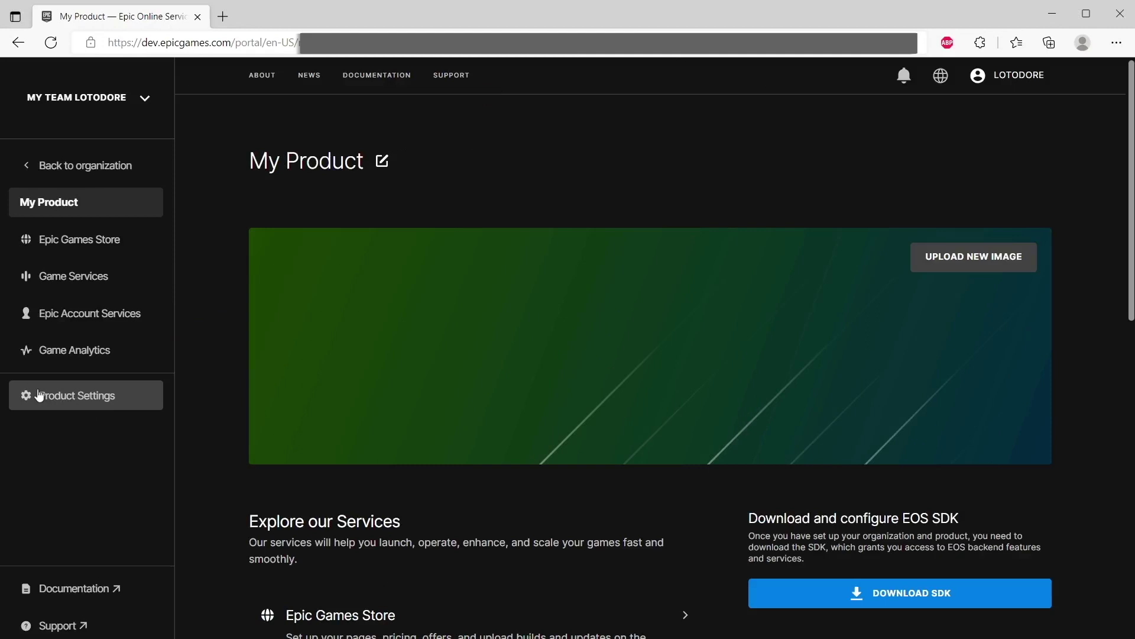
{"action": "left_click", "coordinate": [58, 276]}
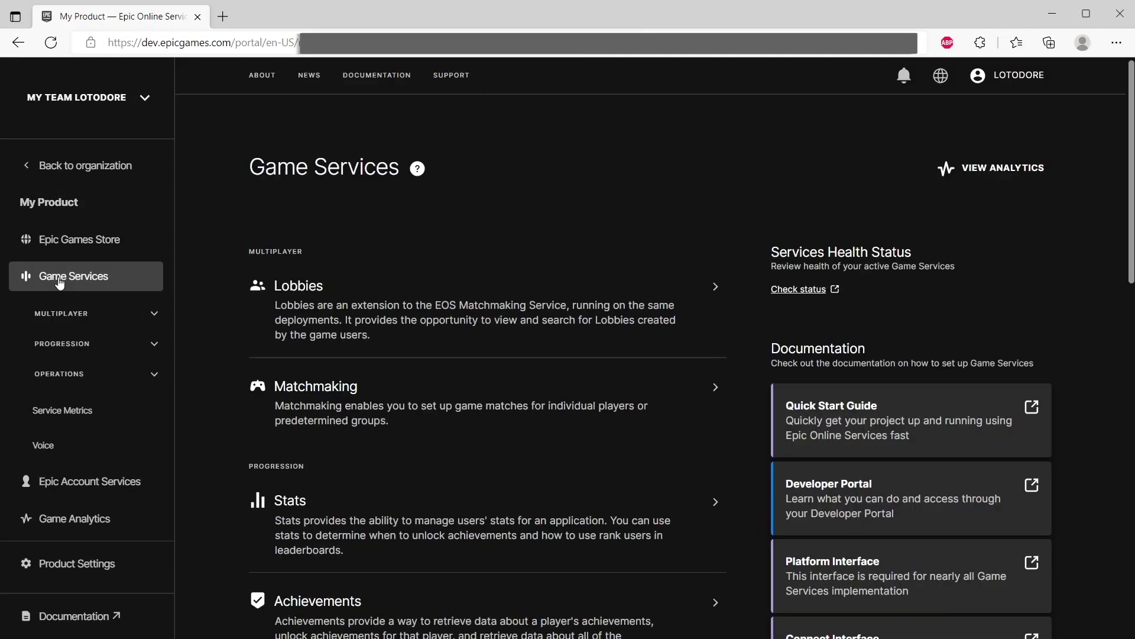
{"action": "left_click", "coordinate": [61, 313]}
{"action": "left_click", "coordinate": [74, 385]}
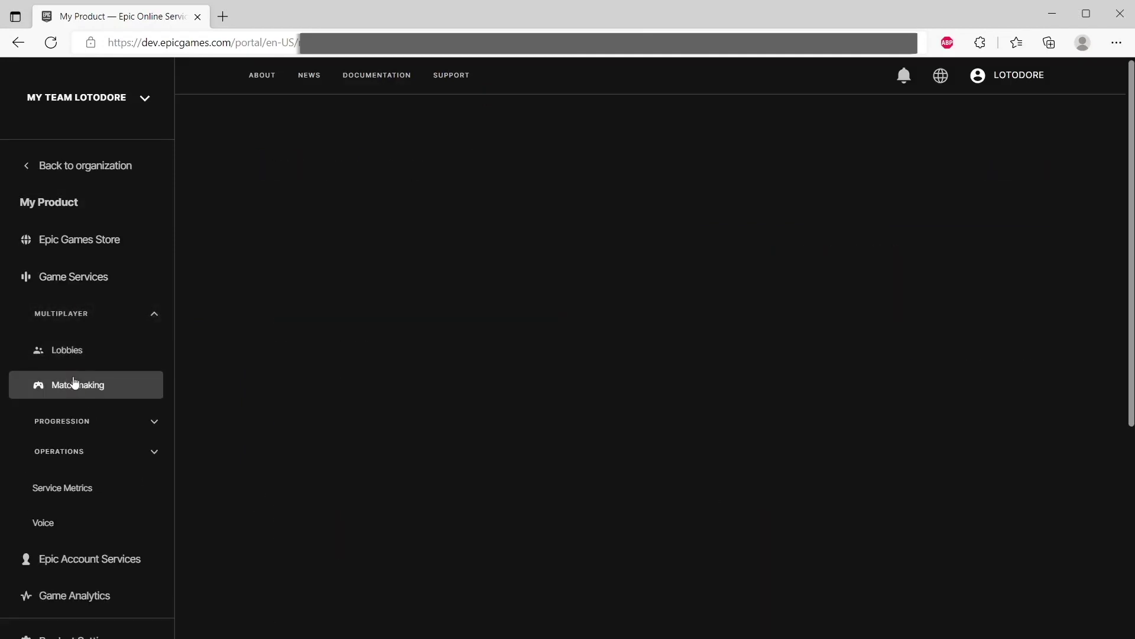